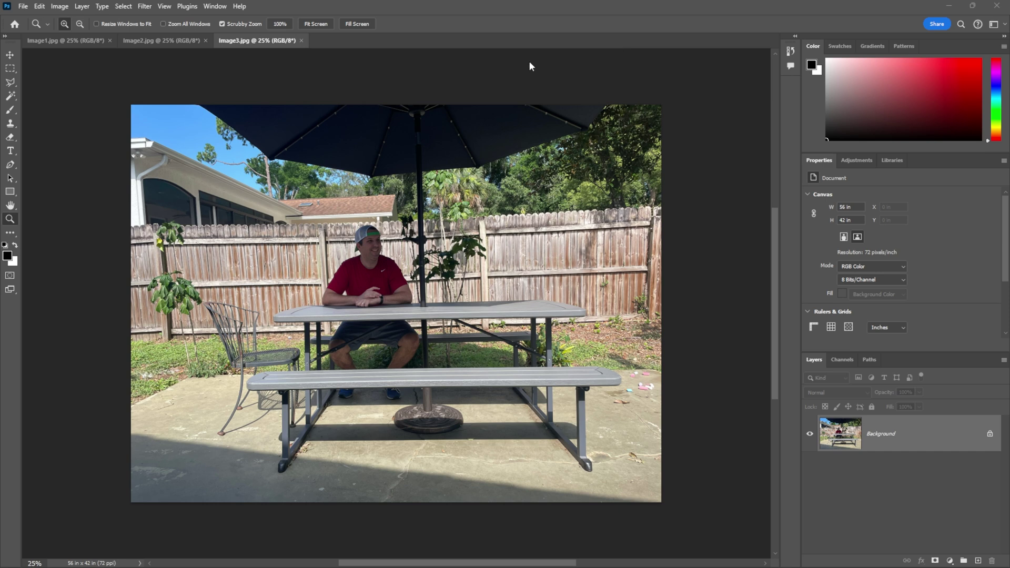
Step: Flip repeatedly between the green-, pink- and red-shirt photos of the man to compare them
{"action": "left_click", "coordinate": [83, 42]}
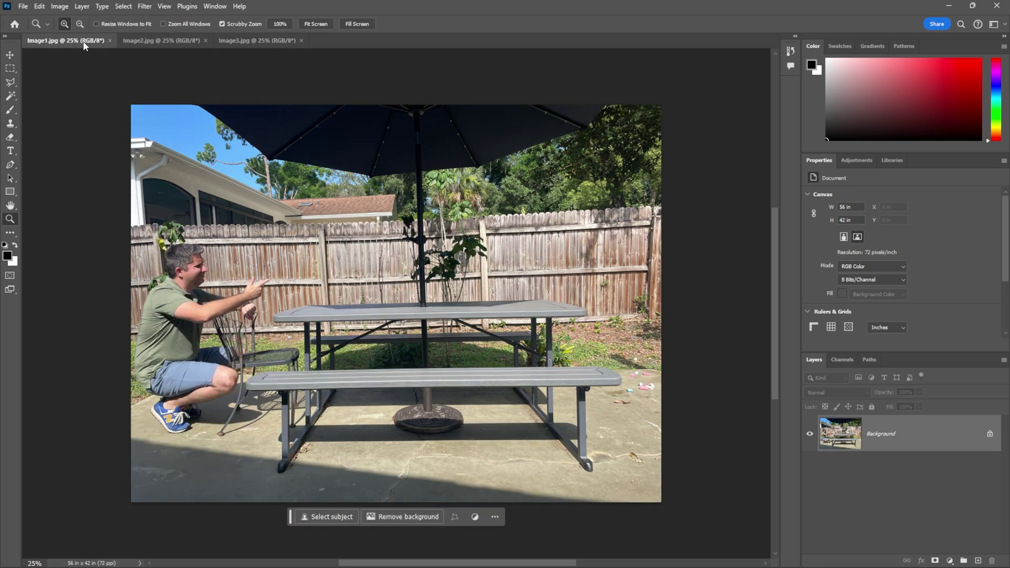
{"action": "left_click", "coordinate": [185, 40]}
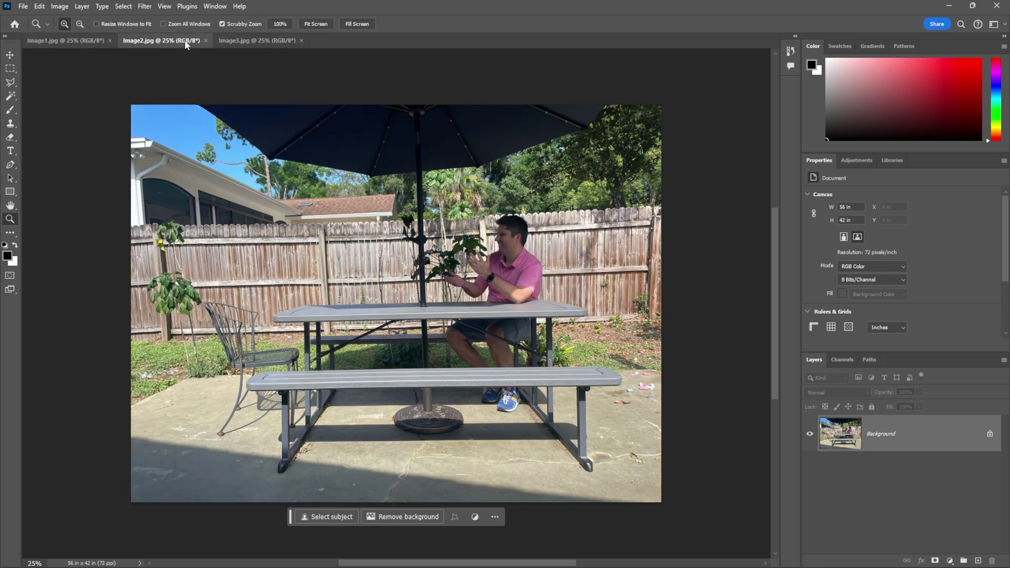
{"action": "left_click", "coordinate": [261, 42]}
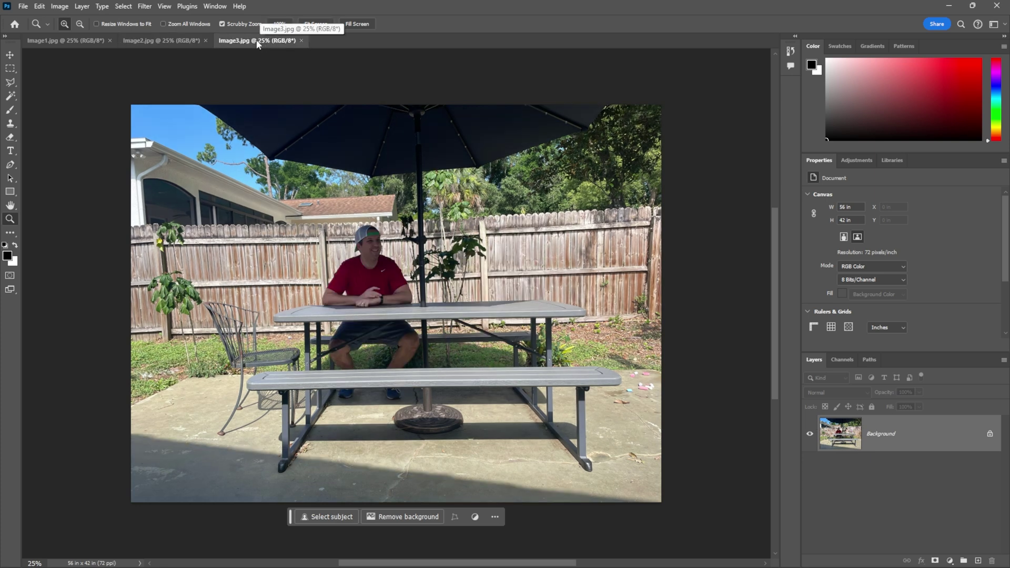
{"action": "left_click", "coordinate": [168, 41]}
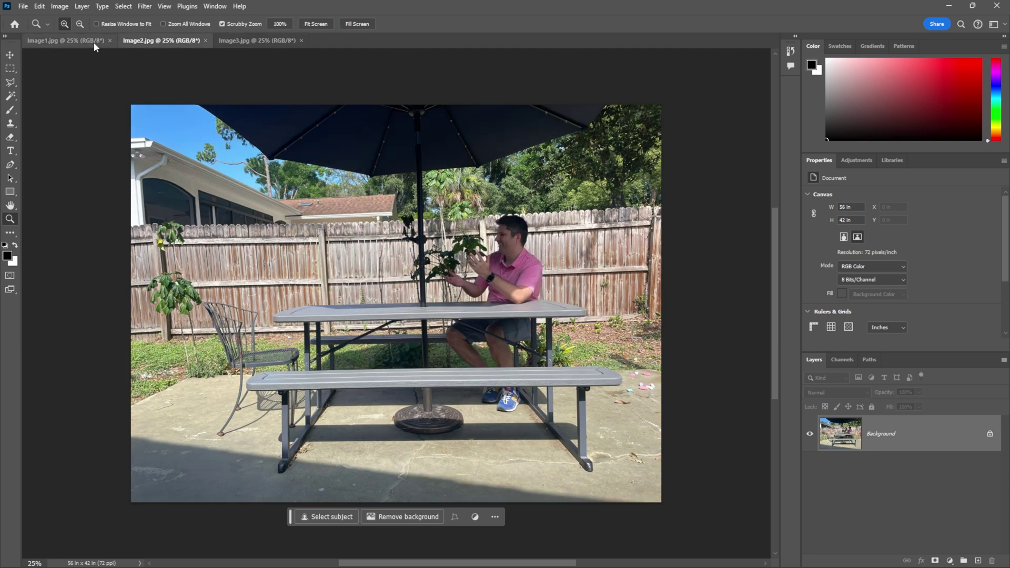
{"action": "left_click", "coordinate": [93, 42]}
{"action": "left_click", "coordinate": [168, 40]}
{"action": "left_click", "coordinate": [240, 42]}
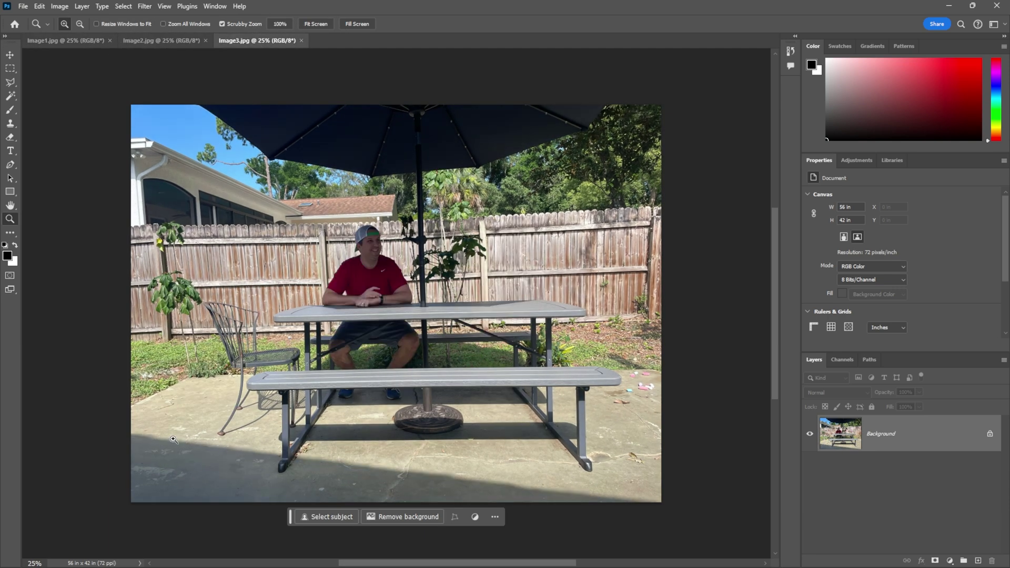
{"action": "left_click", "coordinate": [155, 41]}
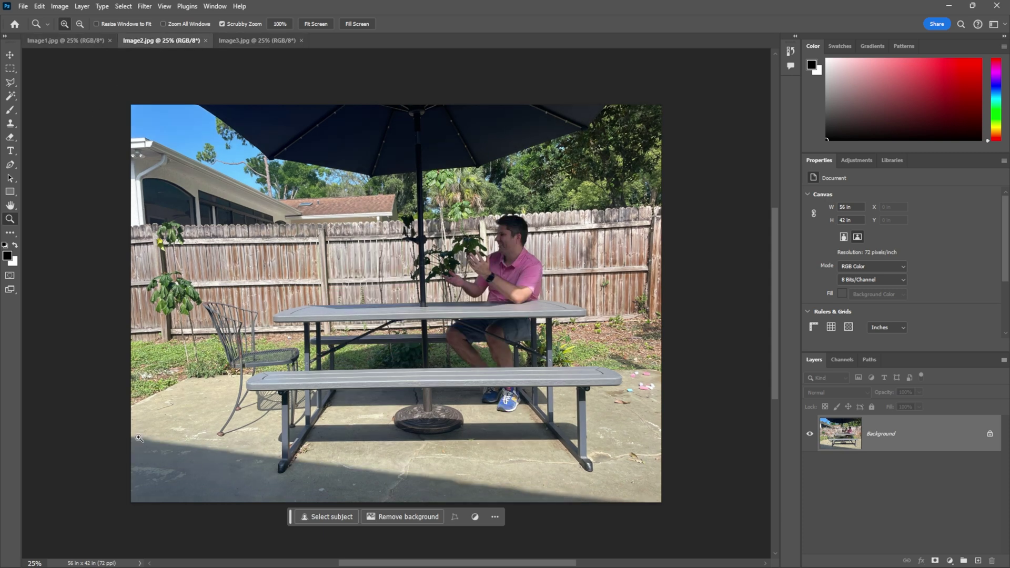
{"action": "left_click", "coordinate": [97, 41]}
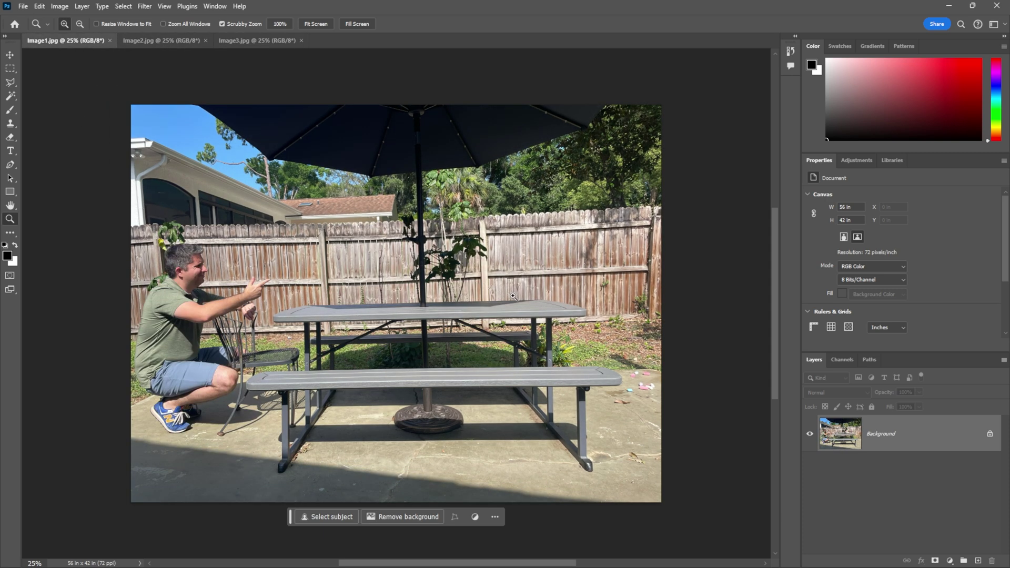
{"action": "left_click", "coordinate": [164, 41]}
{"action": "left_click", "coordinate": [252, 41]}
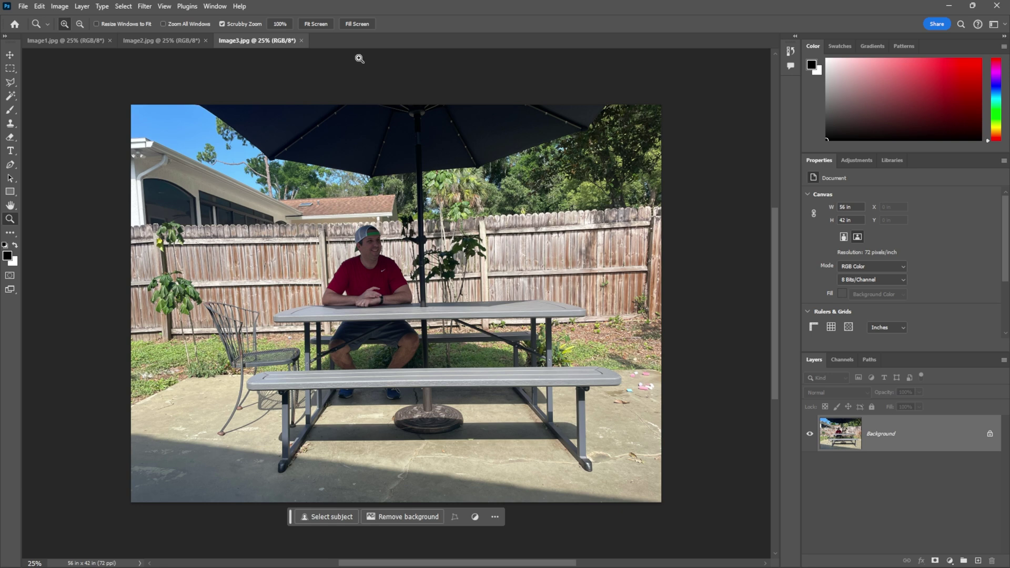
{"action": "left_click", "coordinate": [155, 41]}
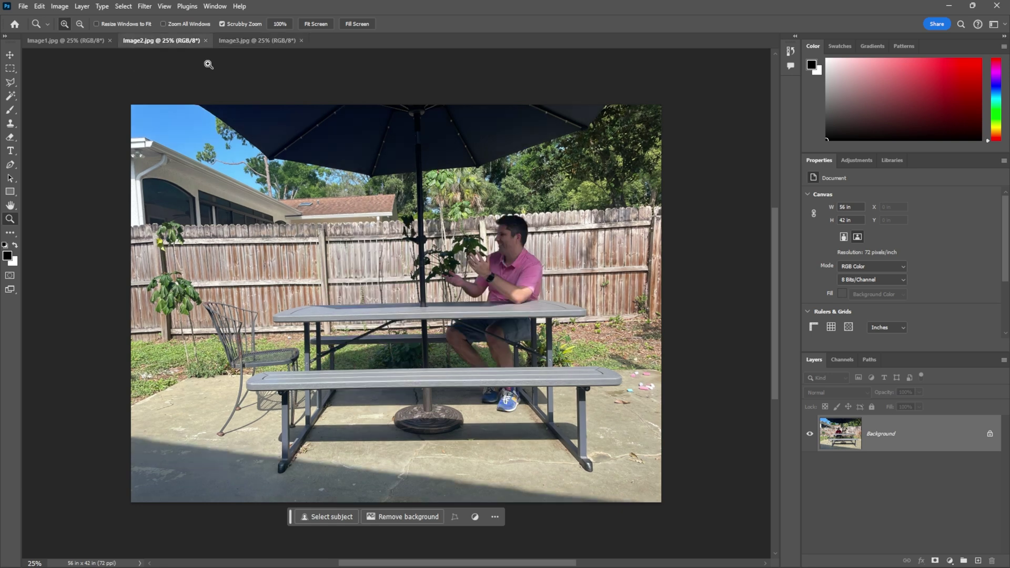
{"action": "left_click", "coordinate": [90, 41]}
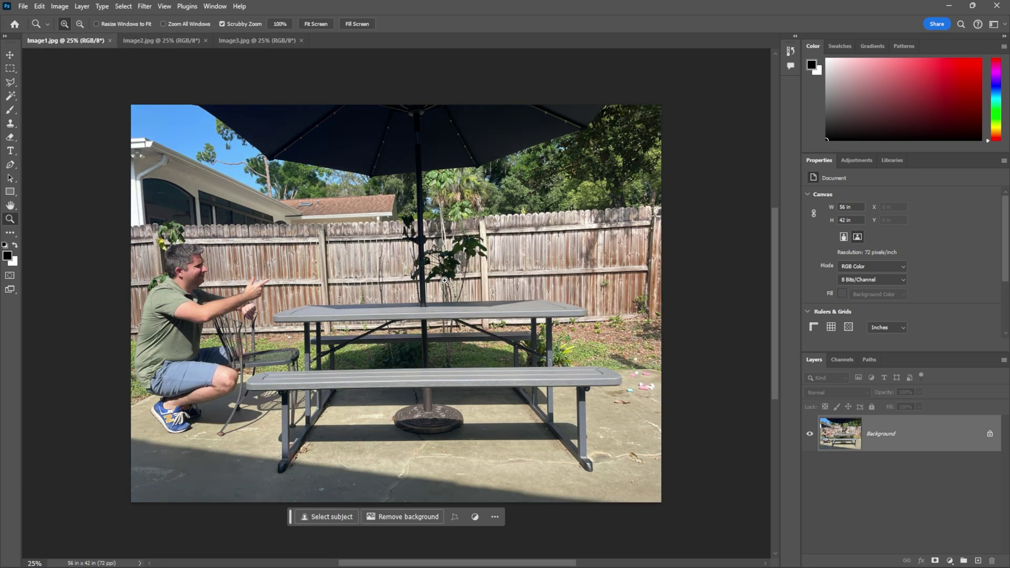
{"action": "left_click", "coordinate": [266, 42]}
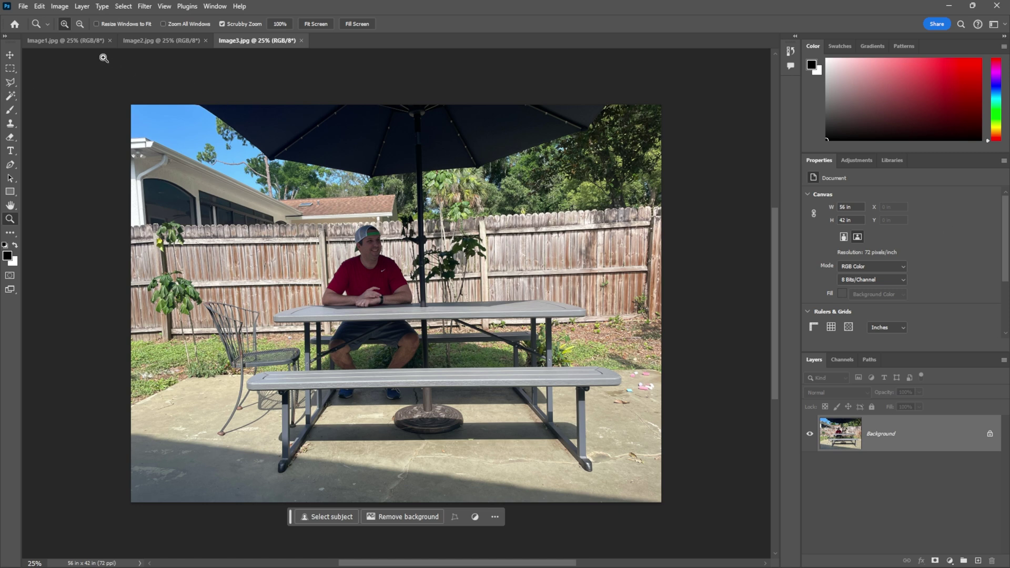
Step: Paste the whole green-shirt photo into the red-shirt image as a new layer
{"action": "left_click", "coordinate": [77, 41]}
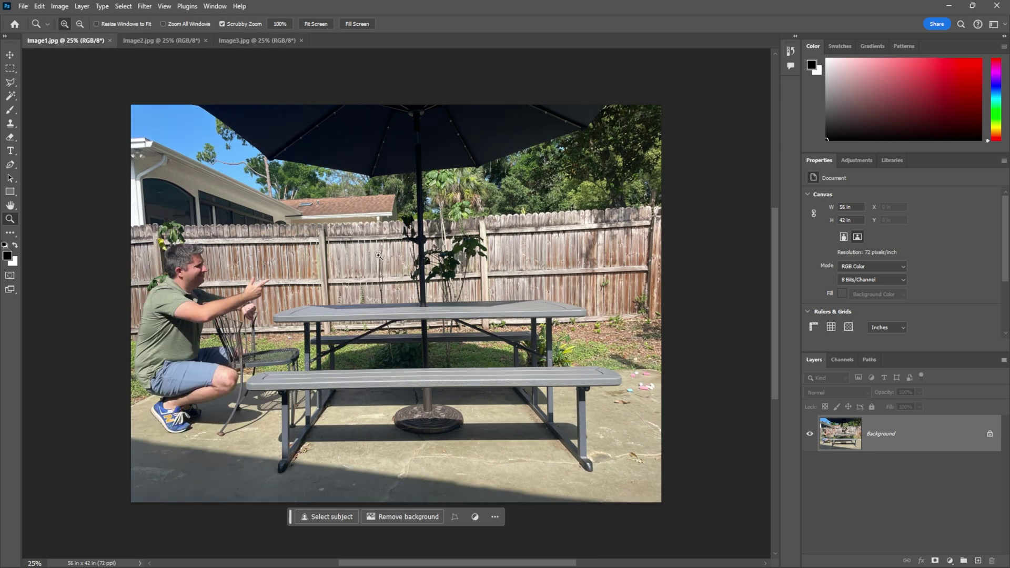
{"action": "key", "text": "ctrl+a"}
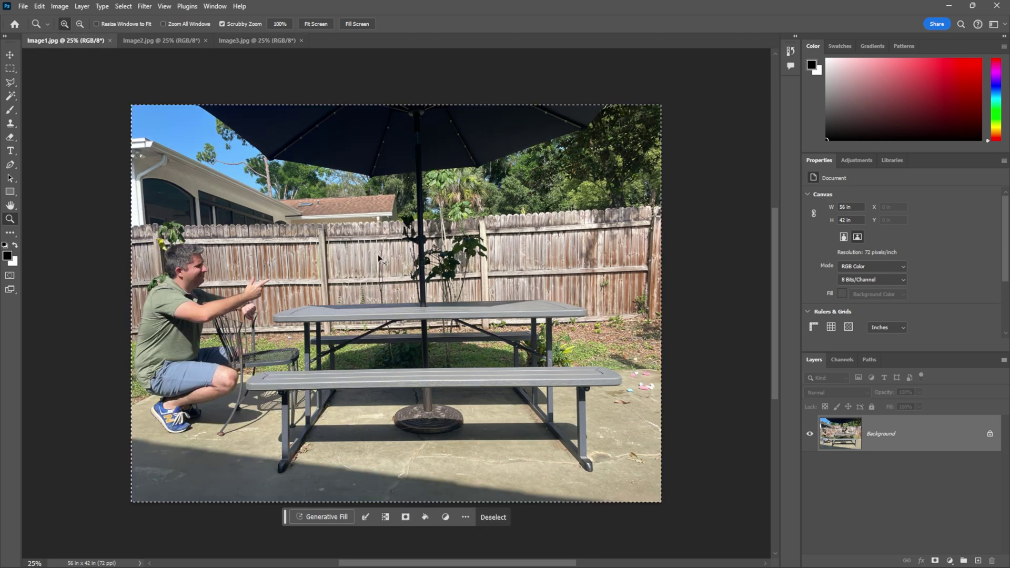
{"action": "left_click", "coordinate": [261, 43]}
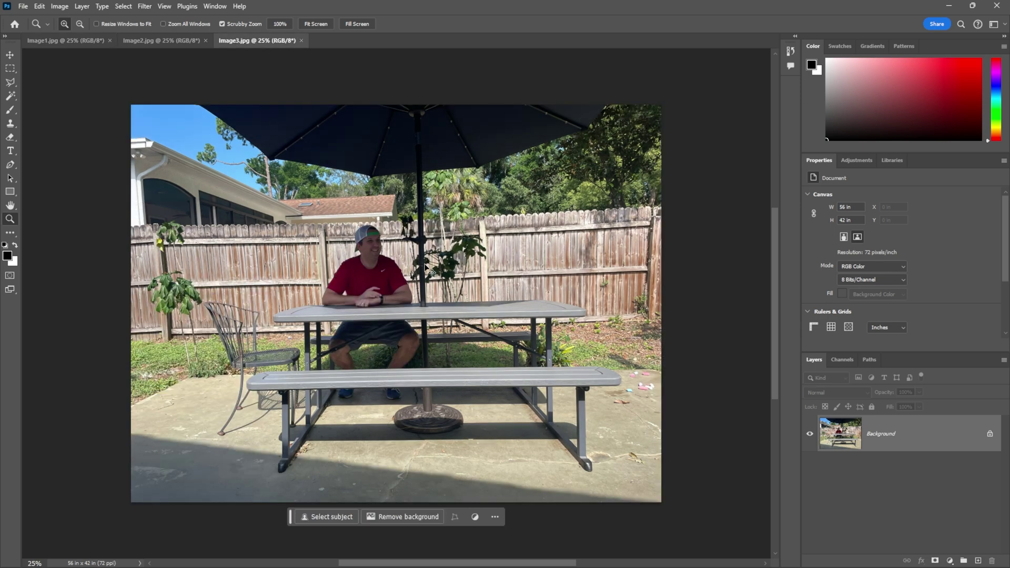
{"action": "key", "text": "ctrl+v"}
Step: Paste the whole pink-shirt photo into the red-shirt image as a second layer
{"action": "left_click", "coordinate": [155, 42]}
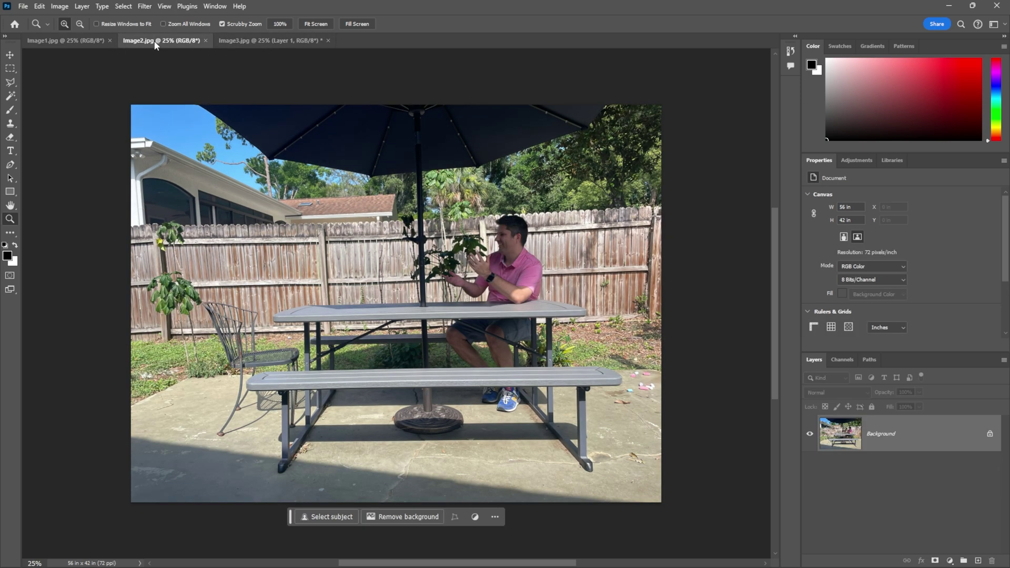
{"action": "key", "text": "ctrl+a"}
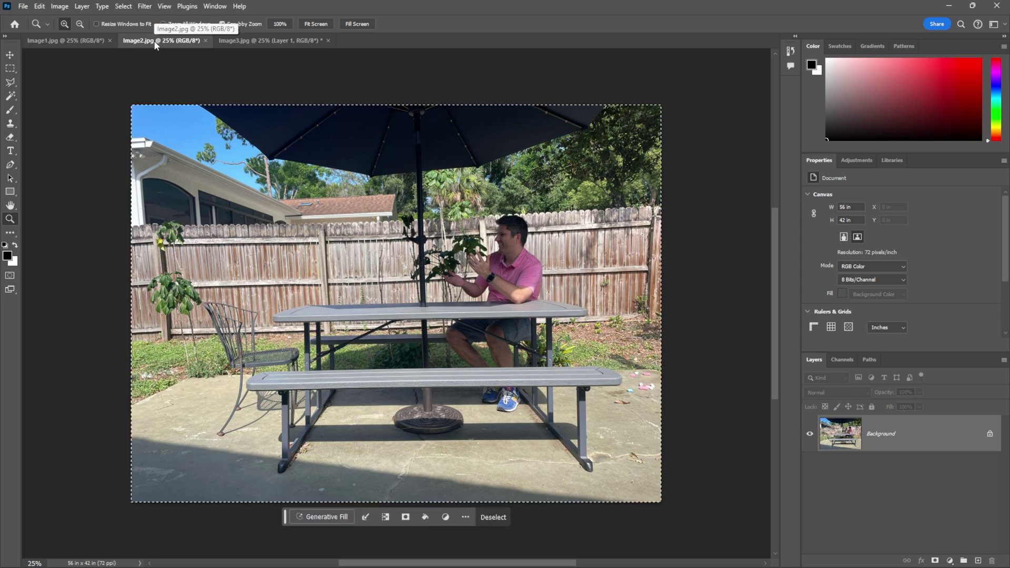
{"action": "left_click", "coordinate": [245, 42]}
{"action": "key", "text": "ctrl+v"}
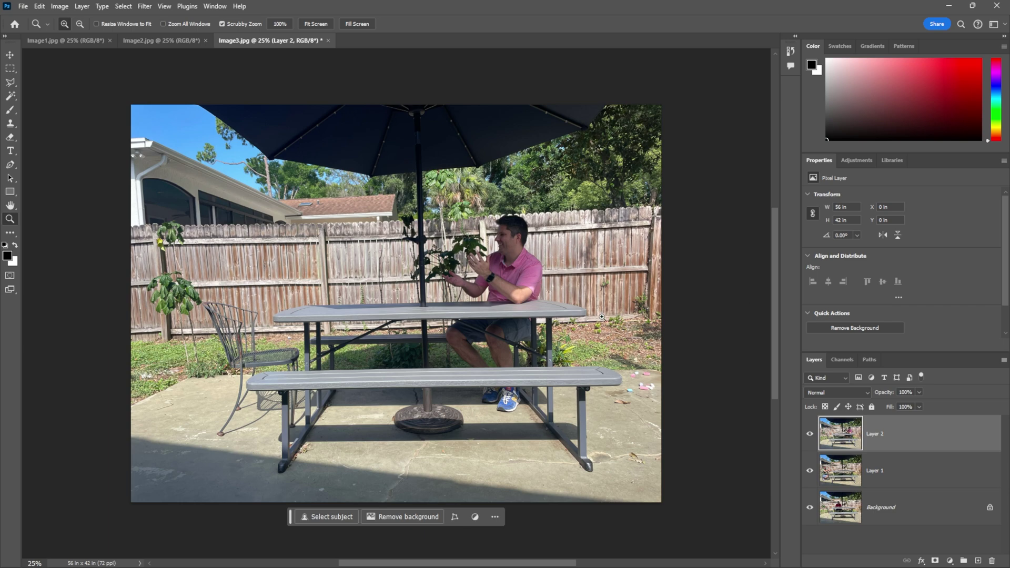
{"action": "left_click", "coordinate": [189, 42]}
Step: Close the pink- and green-shirt source photos and unlock the Background layer
{"action": "left_click", "coordinate": [205, 41]}
{"action": "left_click", "coordinate": [110, 41]}
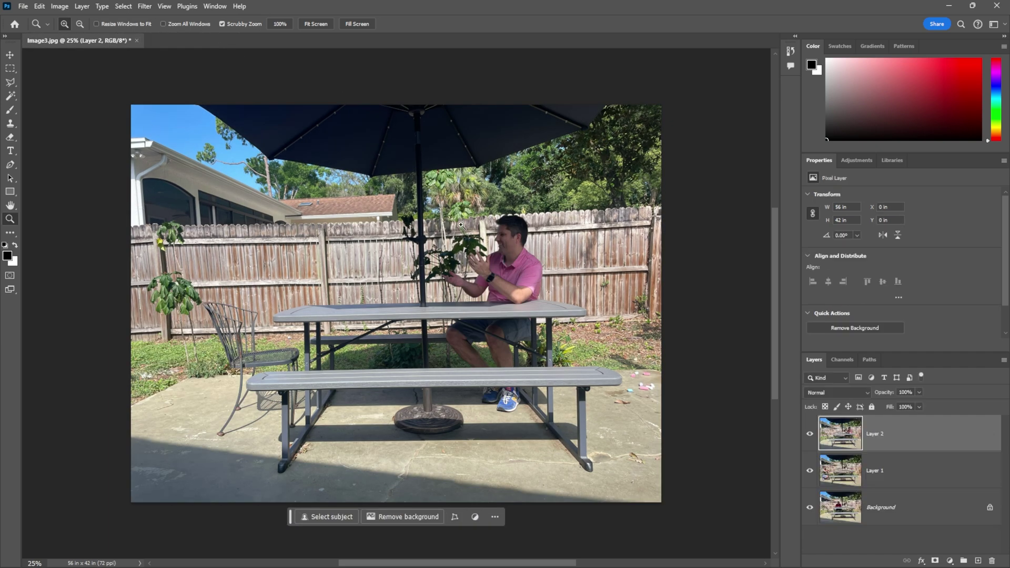
{"action": "left_click", "coordinate": [989, 508]}
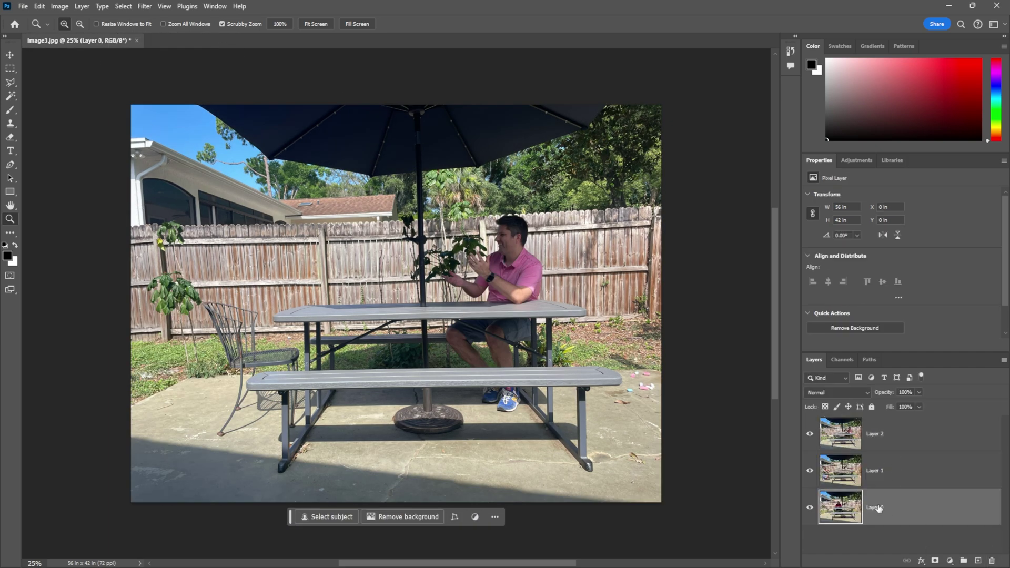
Step: Rename the layers RedShirt, GReenShirt and PinkShirts from bottom to top
{"action": "double_click", "coordinate": [877, 507]}
{"action": "type", "text": "RedShirt"}
{"action": "key", "text": "Return"}
{"action": "double_click", "coordinate": [877, 471]}
{"action": "type", "text": "GReenShirt"}
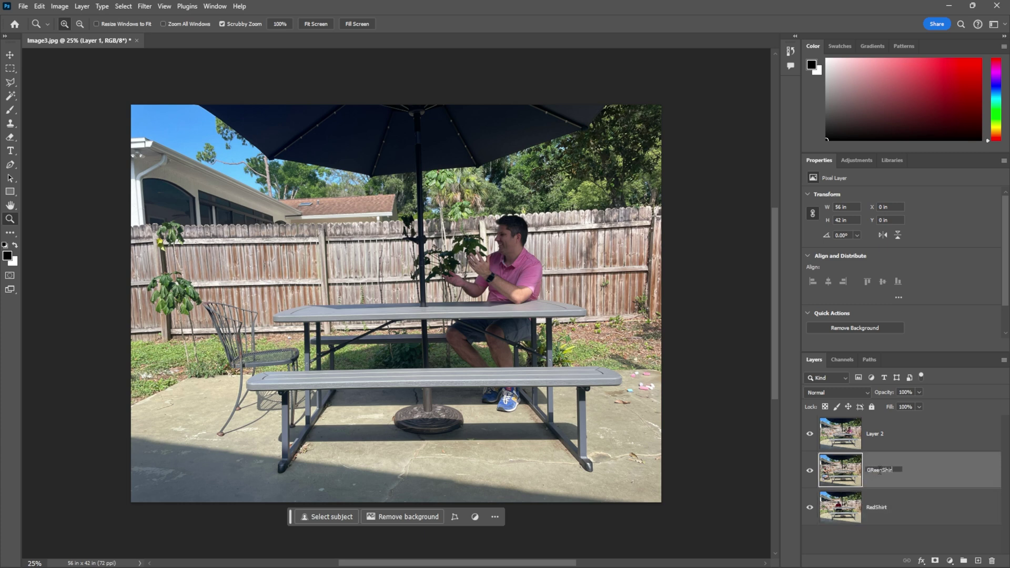
{"action": "key", "text": "Return"}
{"action": "double_click", "coordinate": [874, 433]}
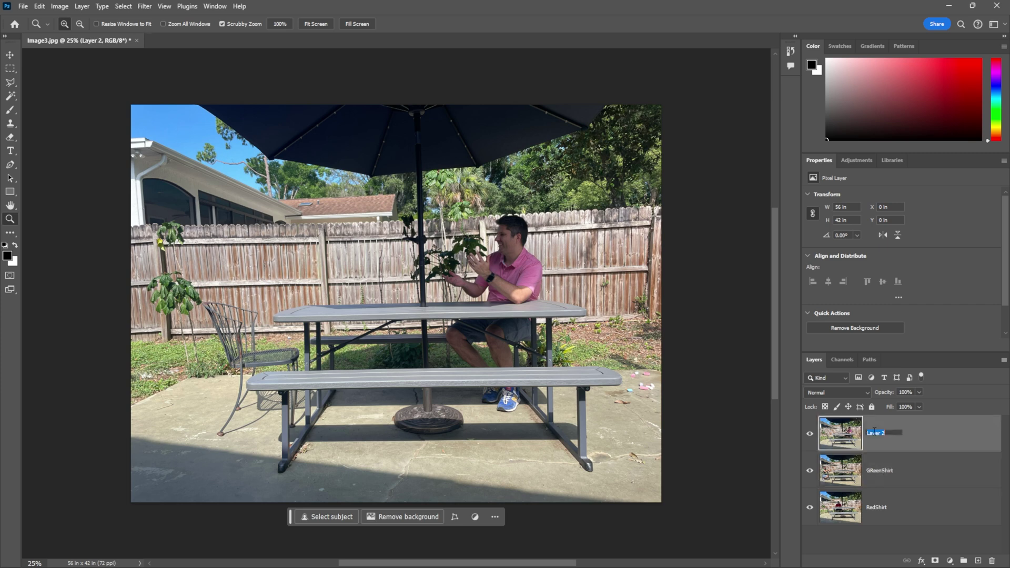
{"action": "type", "text": "PinkSHirts"}
{"action": "key", "text": "Return"}
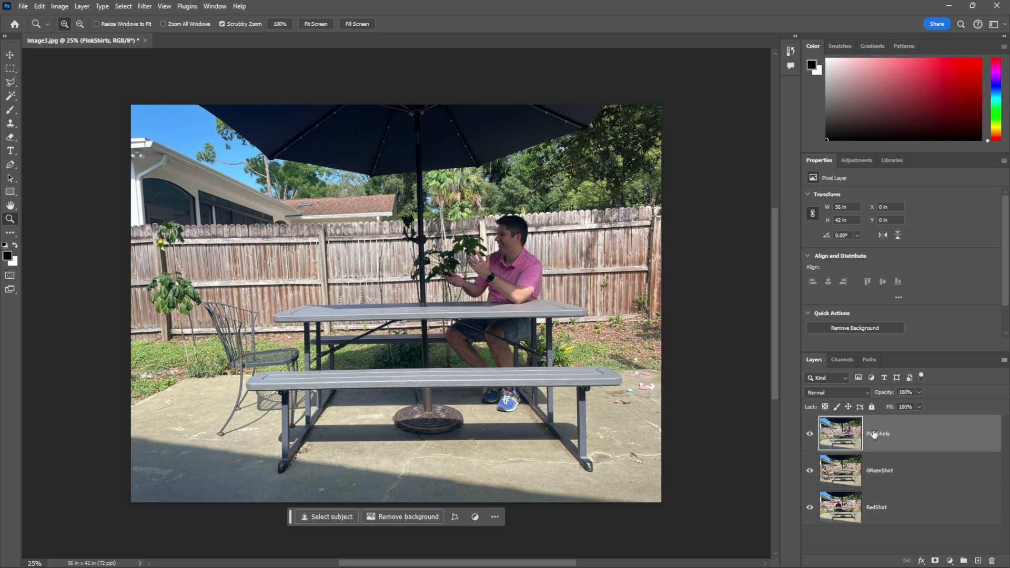
{"action": "left_click", "coordinate": [809, 434]}
{"action": "left_click", "coordinate": [810, 435]}
{"action": "left_click", "coordinate": [810, 435]}
{"action": "left_click", "coordinate": [811, 434]}
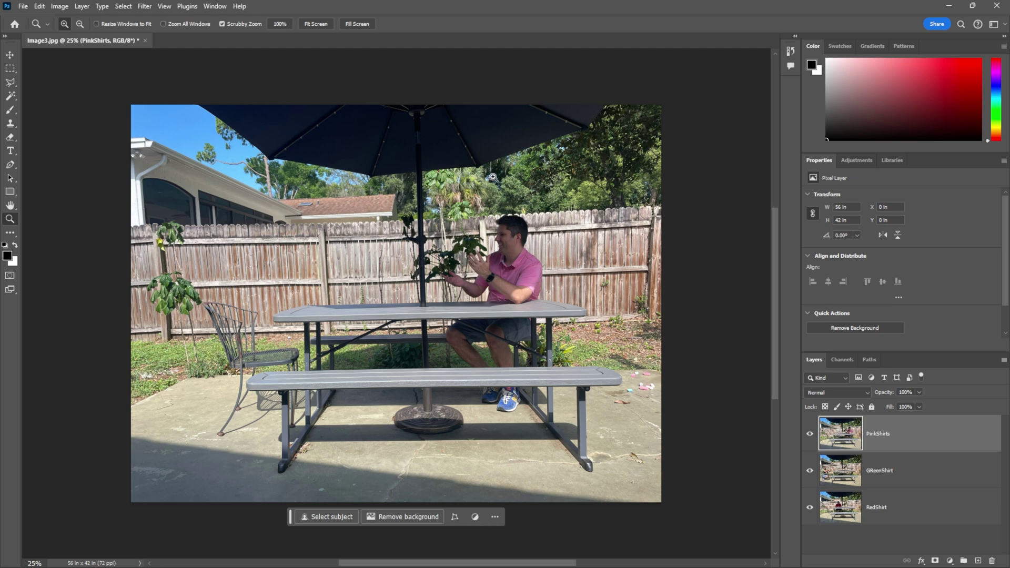
Step: Marquee-select the left part of the photo and add a layer mask to PinkShirts
{"action": "key", "text": "m"}
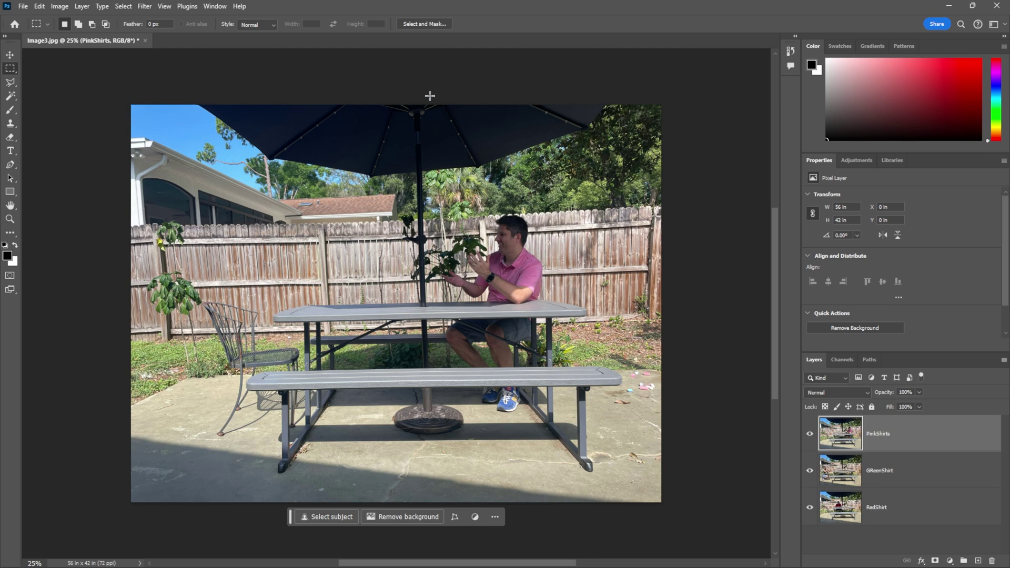
{"action": "left_click_drag", "start_coordinate": [438, 97], "coordinate": [196, 478]}
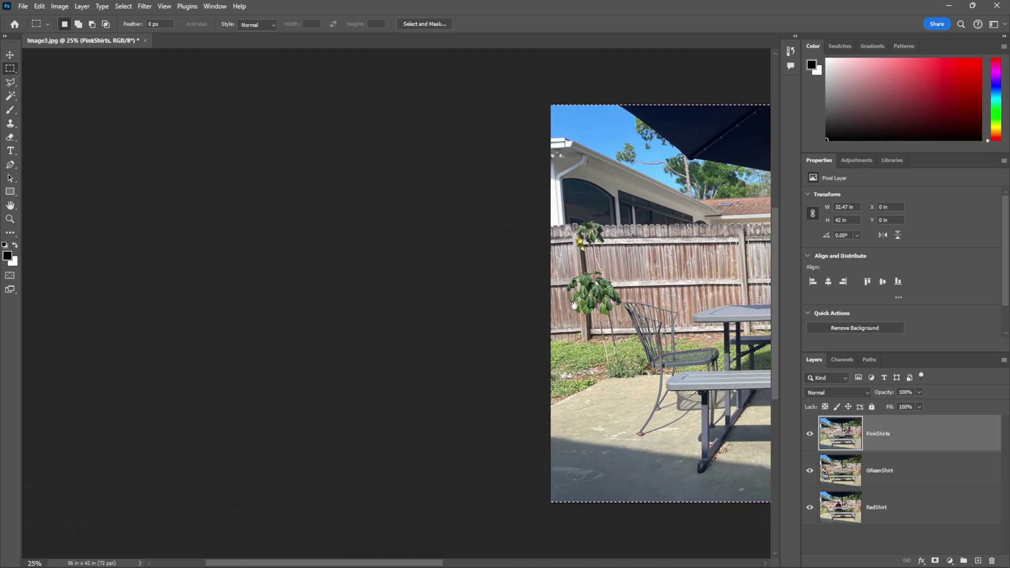
{"action": "left_click_drag", "start_coordinate": [443, 299], "coordinate": [838, 308]}
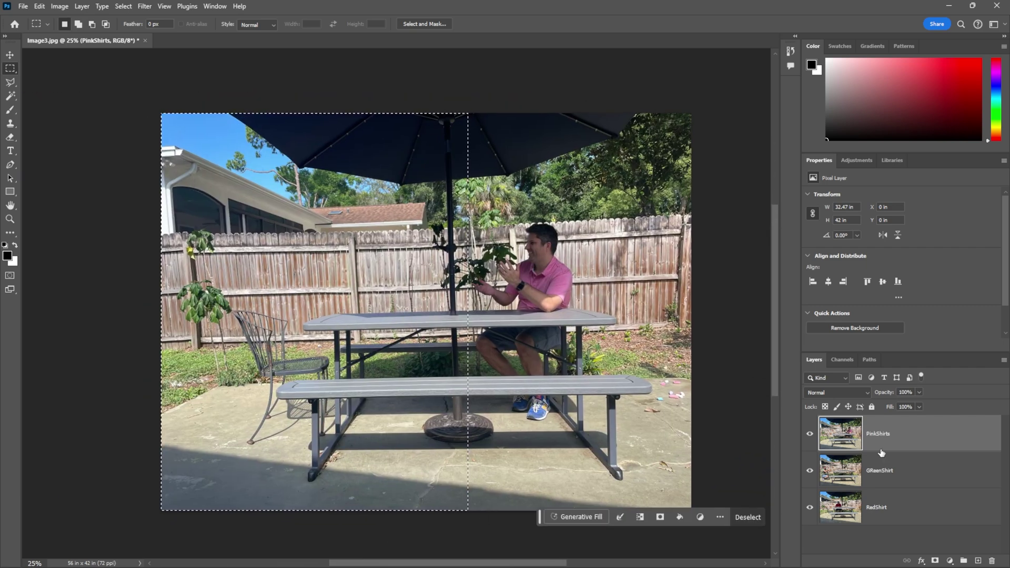
{"action": "mouse_move", "coordinate": [926, 540]}
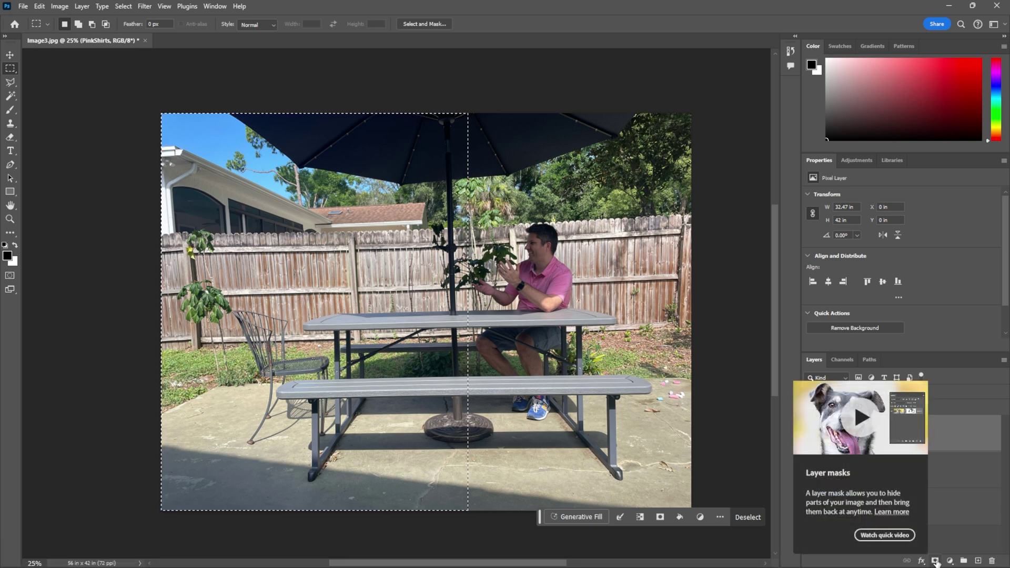
{"action": "left_click", "coordinate": [935, 560]}
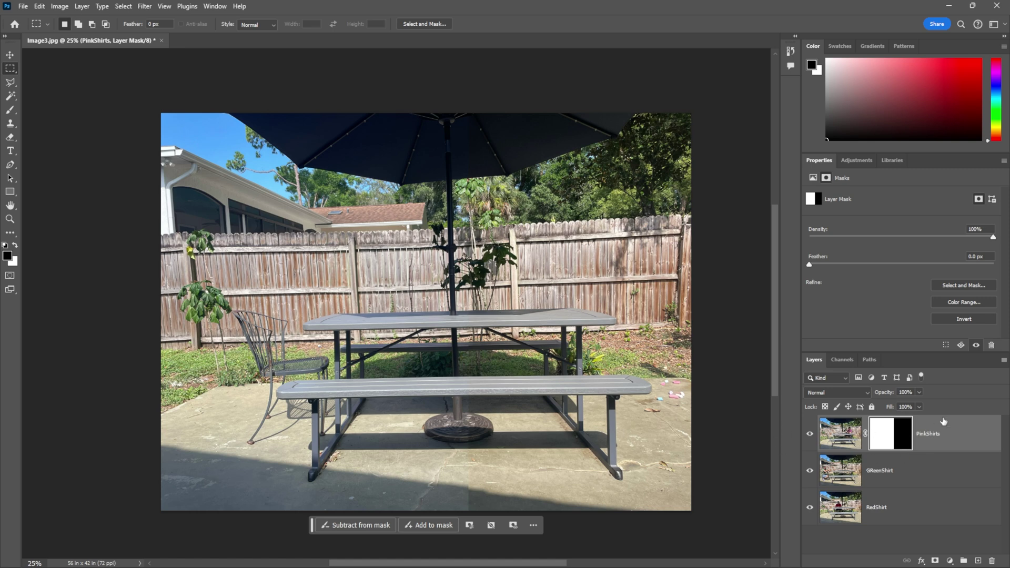
Step: Invert the PinkShirts mask via Image > Adjustments > Invert
{"action": "left_click", "coordinate": [59, 6]}
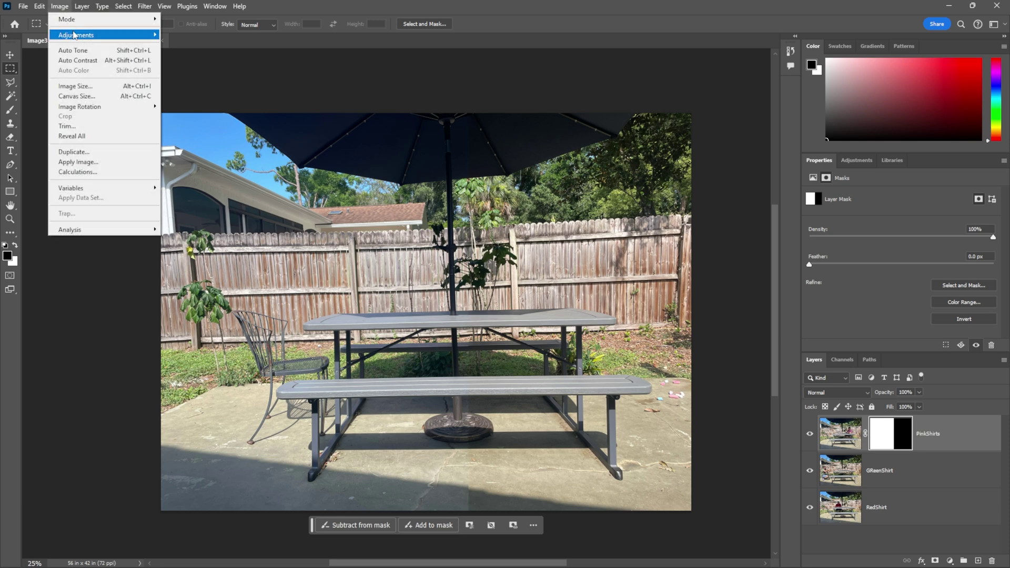
{"action": "mouse_move", "coordinate": [75, 35]}
{"action": "left_click", "coordinate": [220, 157]}
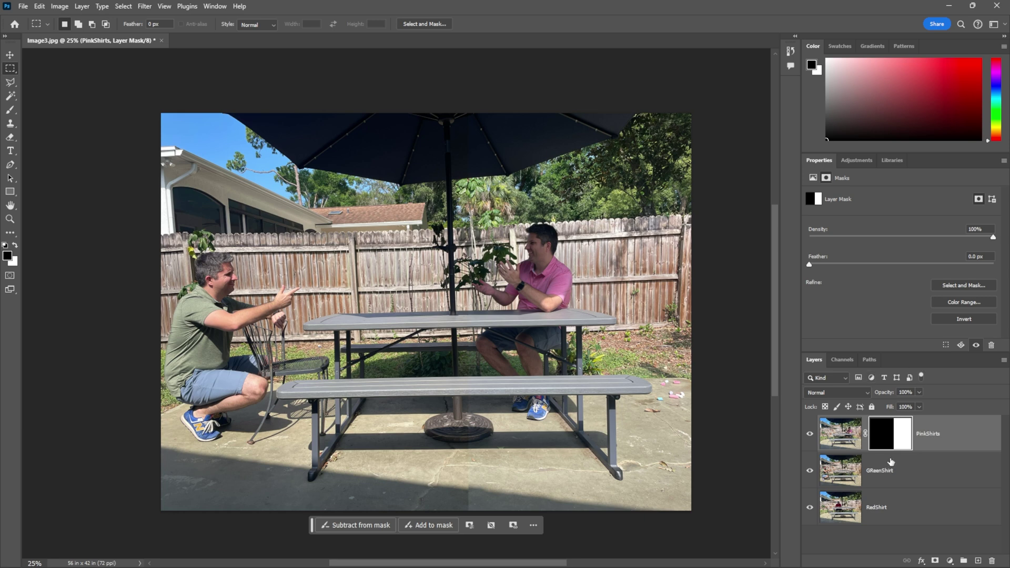
Step: Marquee the right portion on GReenShirt and add a mask hiding that selection
{"action": "left_click", "coordinate": [840, 474]}
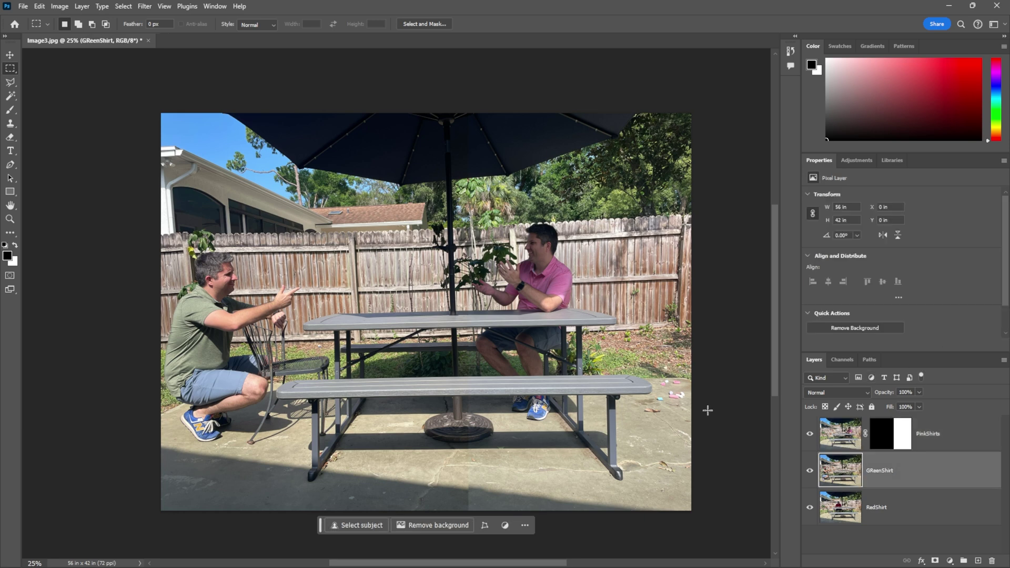
{"action": "left_click", "coordinate": [831, 513]}
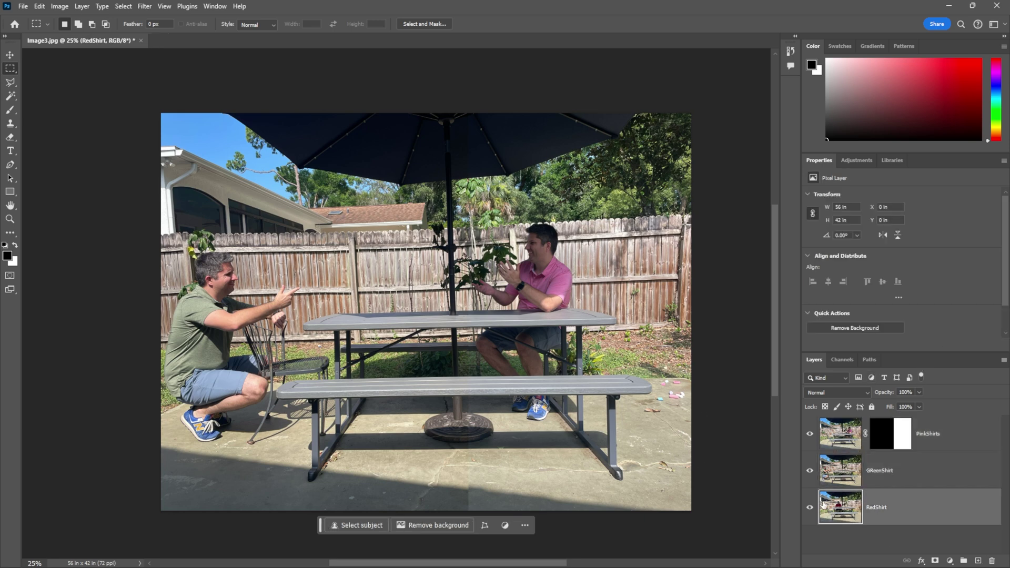
{"action": "left_click", "coordinate": [837, 473]}
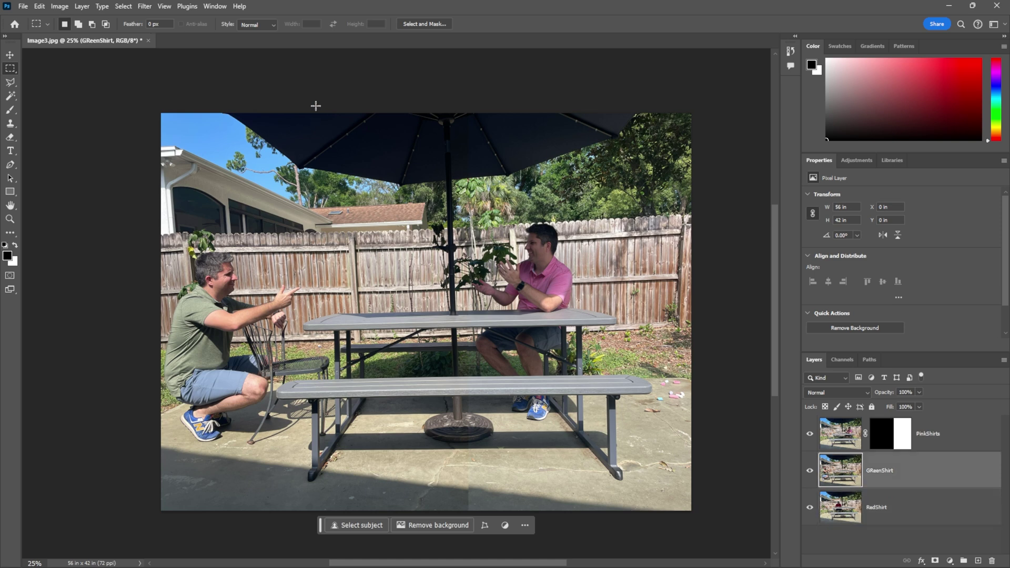
{"action": "left_click_drag", "start_coordinate": [315, 105], "coordinate": [815, 526]}
{"action": "left_click_drag", "start_coordinate": [364, 291], "coordinate": [463, 270]}
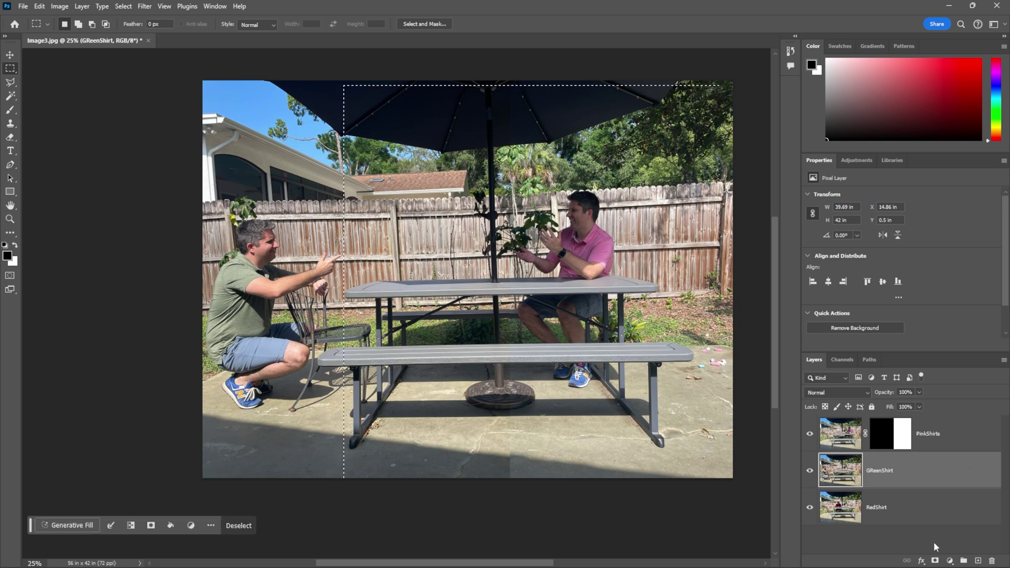
{"action": "left_click", "coordinate": [934, 560]}
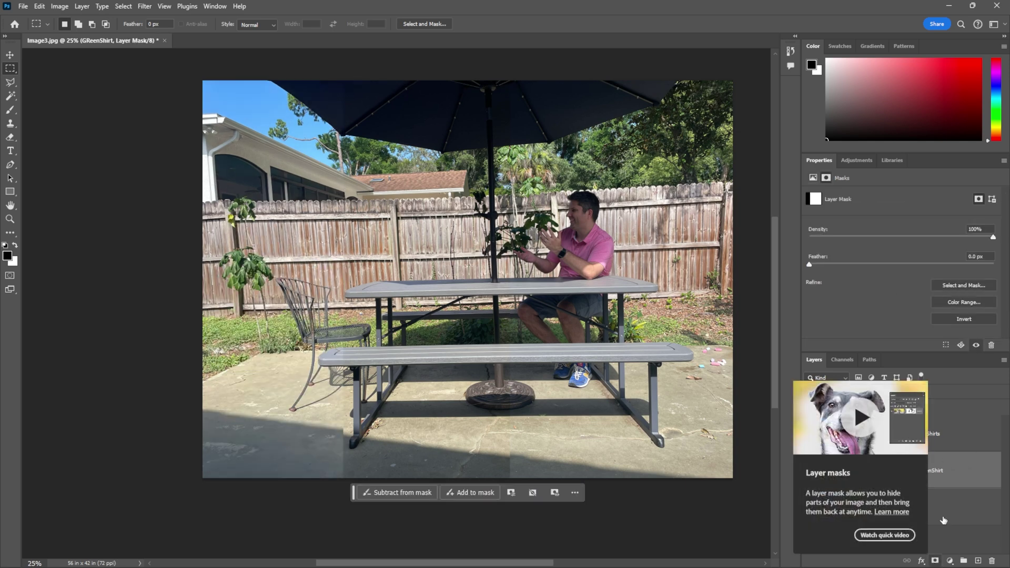
{"action": "key", "text": "ctrl+i"}
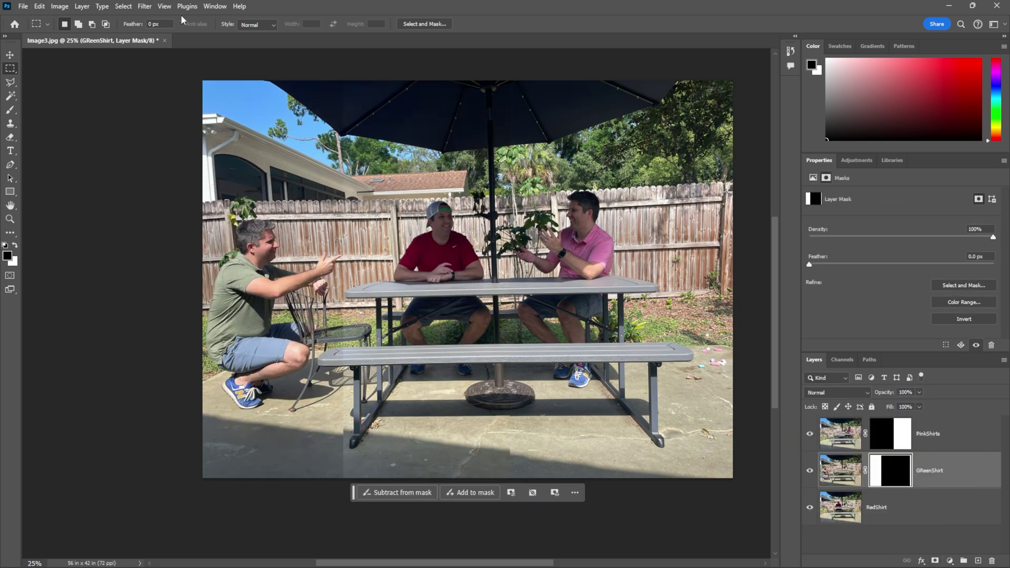
{"action": "key", "text": "ctrl+z"}
{"action": "key", "text": "ctrl+z"}
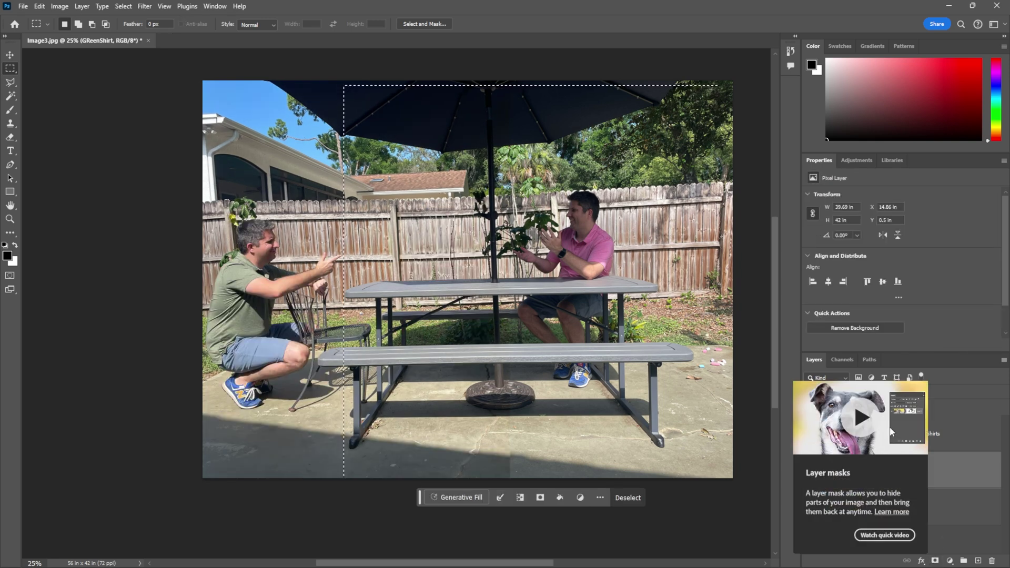
{"action": "left_click", "coordinate": [935, 561], "text": "alt"}
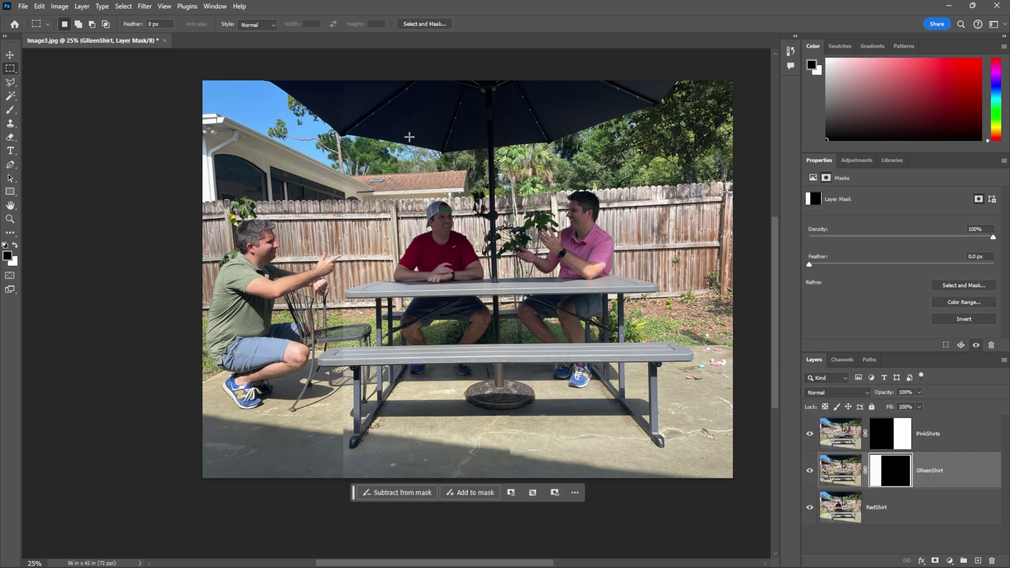
Step: Zoom to 33.33% around the red-shirt man in the middle
{"action": "key", "text": "z"}
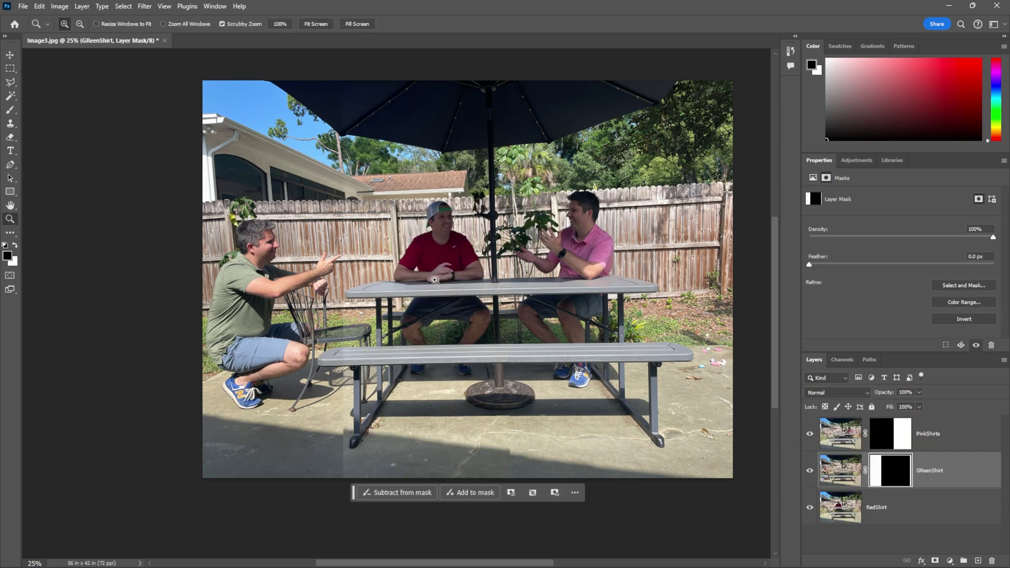
{"action": "left_click", "coordinate": [436, 280]}
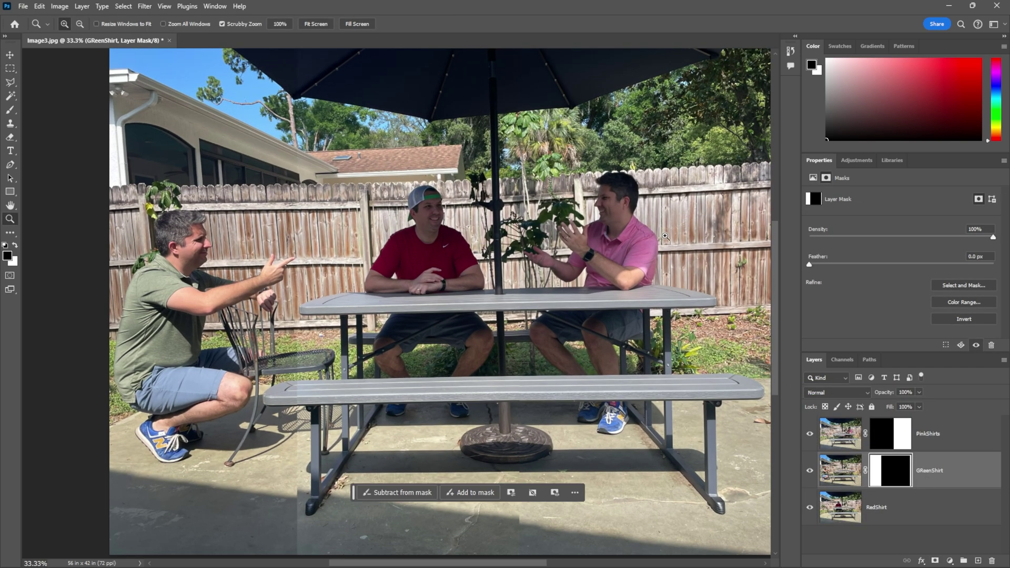
{"action": "left_click_drag", "start_coordinate": [669, 323], "coordinate": [602, 287]}
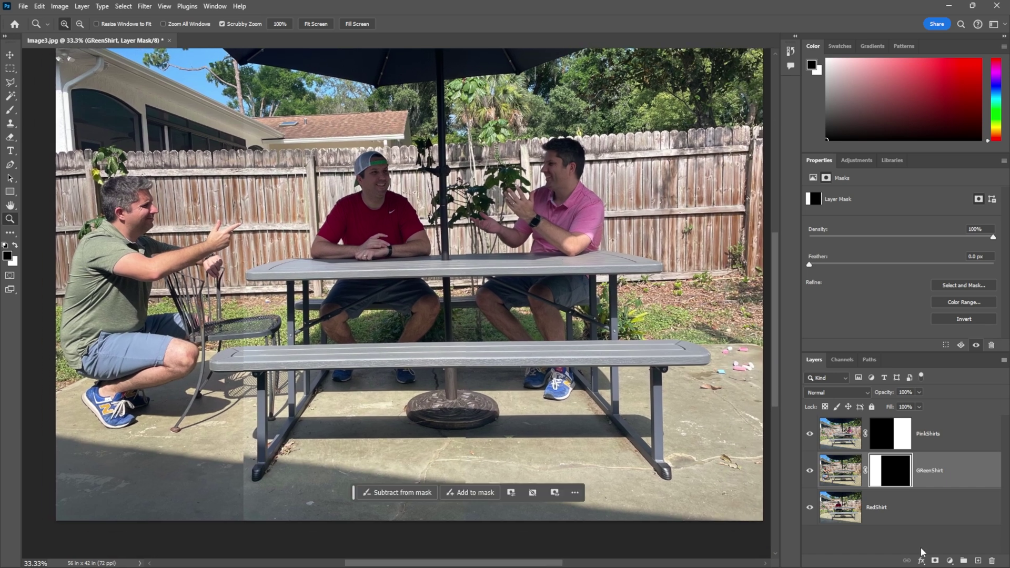
{"action": "left_click", "coordinate": [882, 427]}
{"action": "left_click", "coordinate": [888, 478]}
Step: Paint the GReenShirt mask with a smaller full-opacity brush to blend the ground seam under the bench
{"action": "key", "text": "b"}
{"action": "key", "text": "bracketleft"}
{"action": "key", "text": "bracketleft"}
{"action": "key", "text": "bracketleft"}
{"action": "key", "text": "bracketleft"}
{"action": "key", "text": "bracketleft"}
{"action": "key", "text": "bracketleft"}
{"action": "key", "text": "bracketleft"}
{"action": "key", "text": "bracketleft"}
{"action": "key", "text": "bracketleft"}
{"action": "key", "text": "0"}
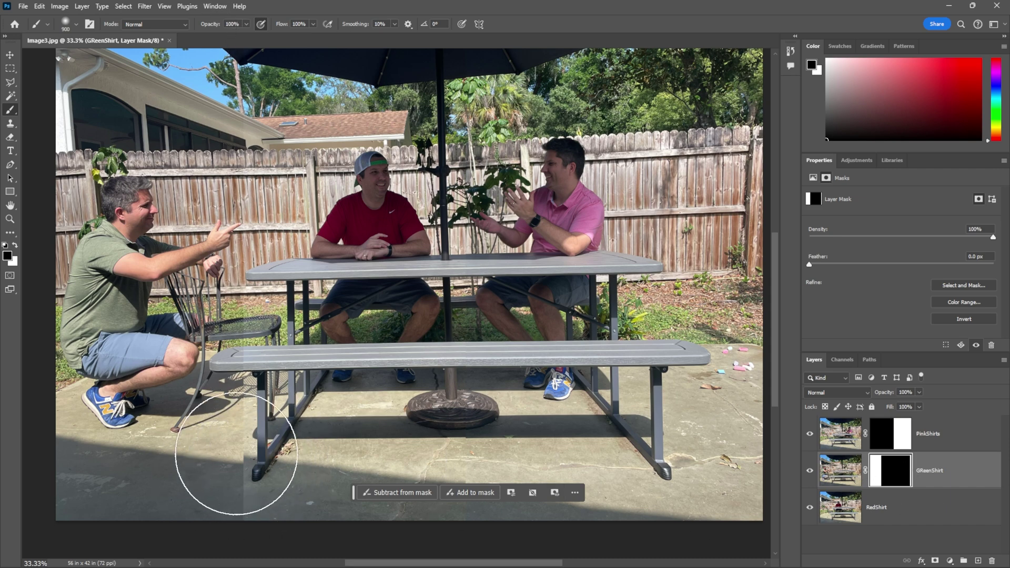
{"action": "mouse_move", "coordinate": [236, 473]}
{"action": "left_mouse_down"}
{"action": "mouse_move", "coordinate": [203, 478]}
{"action": "mouse_move", "coordinate": [226, 496]}
{"action": "left_mouse_up"}
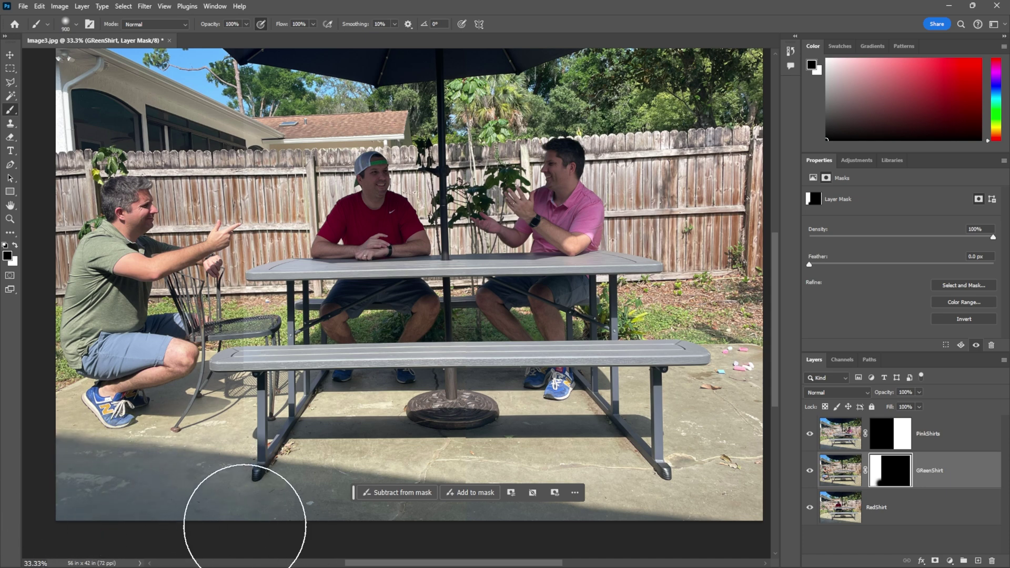
{"action": "left_click_drag", "start_coordinate": [264, 467], "coordinate": [284, 387]}
{"action": "key", "text": "bracketleft"}
{"action": "key", "text": "bracketleft"}
{"action": "key", "text": "bracketleft"}
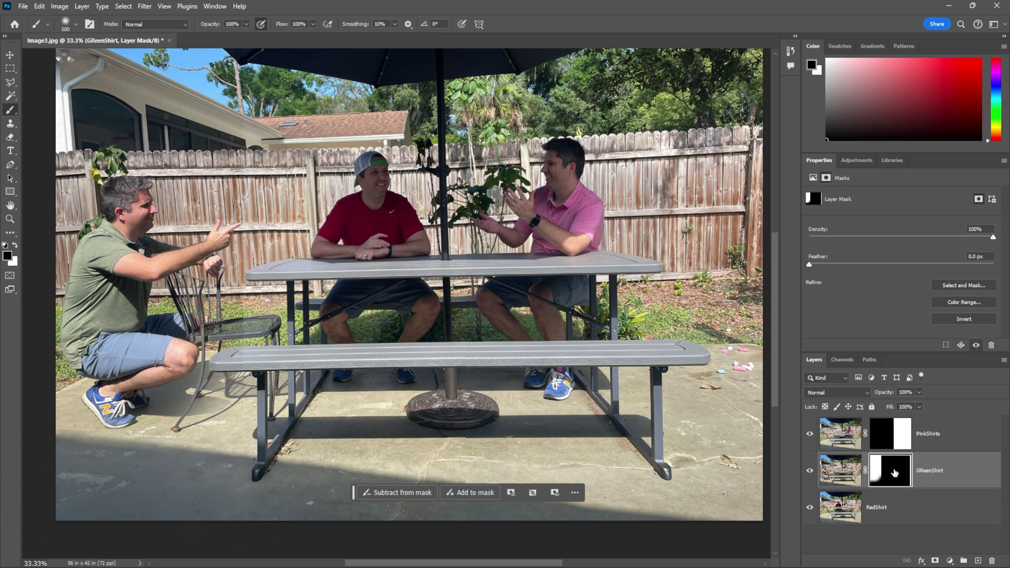
Step: Undo stray strokes over the green-shirt man, retarget the mask, and lower brush opacity to 30%
{"action": "left_click", "coordinate": [840, 476]}
{"action": "mouse_move", "coordinate": [169, 245]}
{"action": "left_mouse_down"}
{"action": "mouse_move", "coordinate": [121, 252]}
{"action": "mouse_move", "coordinate": [139, 320]}
{"action": "left_mouse_up"}
{"action": "key", "text": "ctrl+z"}
{"action": "left_click", "coordinate": [885, 465]}
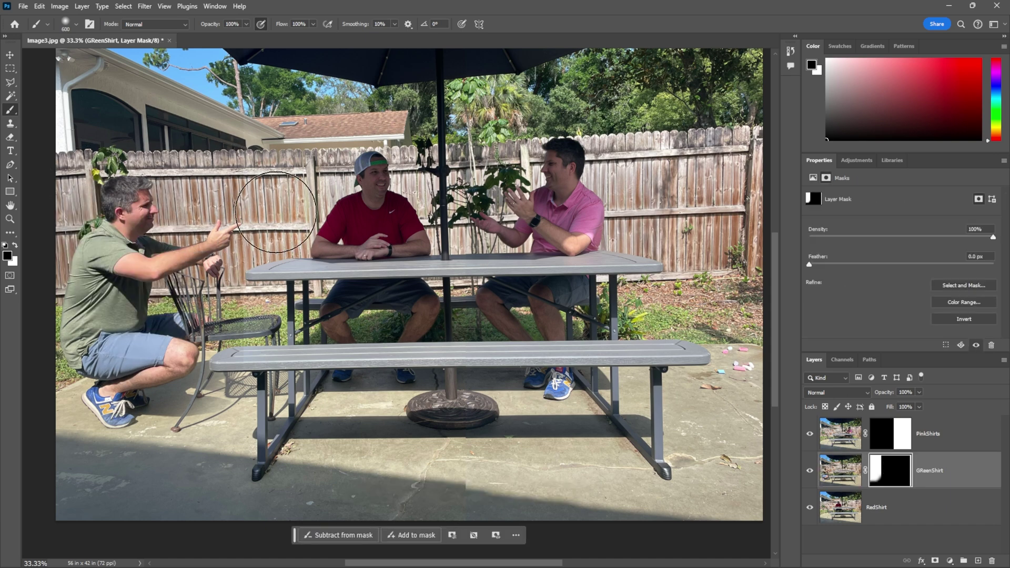
{"action": "key", "text": "ctrl+z"}
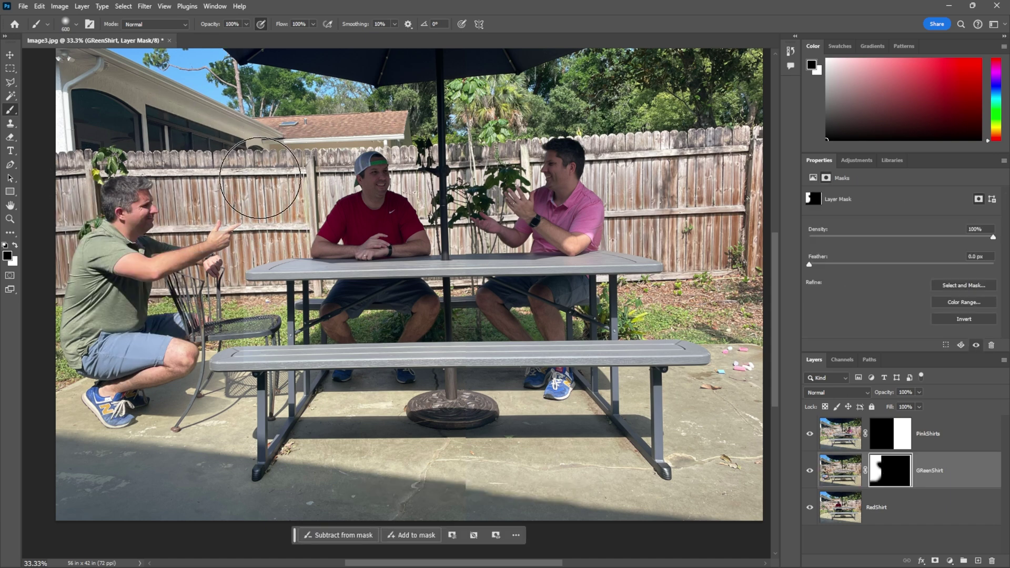
{"action": "key", "text": "bracketleft"}
{"action": "key", "text": "bracketleft"}
{"action": "key", "text": "bracketleft"}
{"action": "key", "text": "bracketleft"}
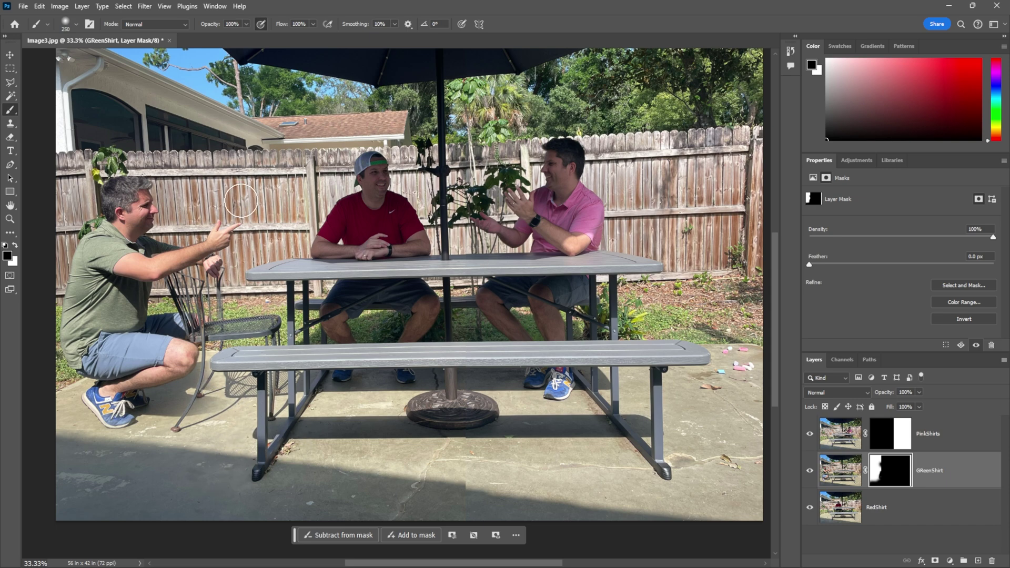
{"action": "key", "text": "3"}
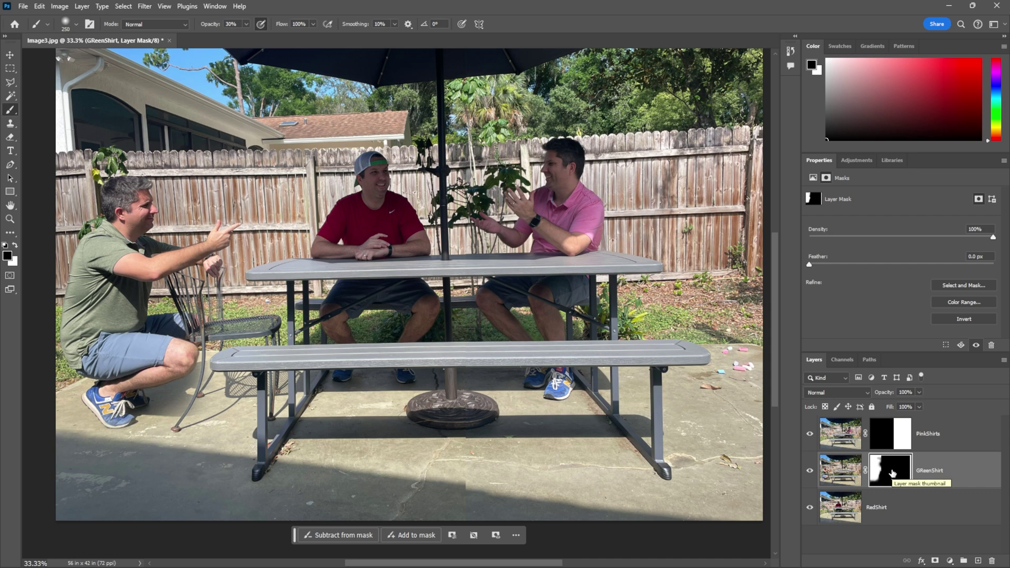
Step: Paint the PinkShirts mask edges with a 100%-opacity brush shrunk to size 125
{"action": "left_click", "coordinate": [882, 435]}
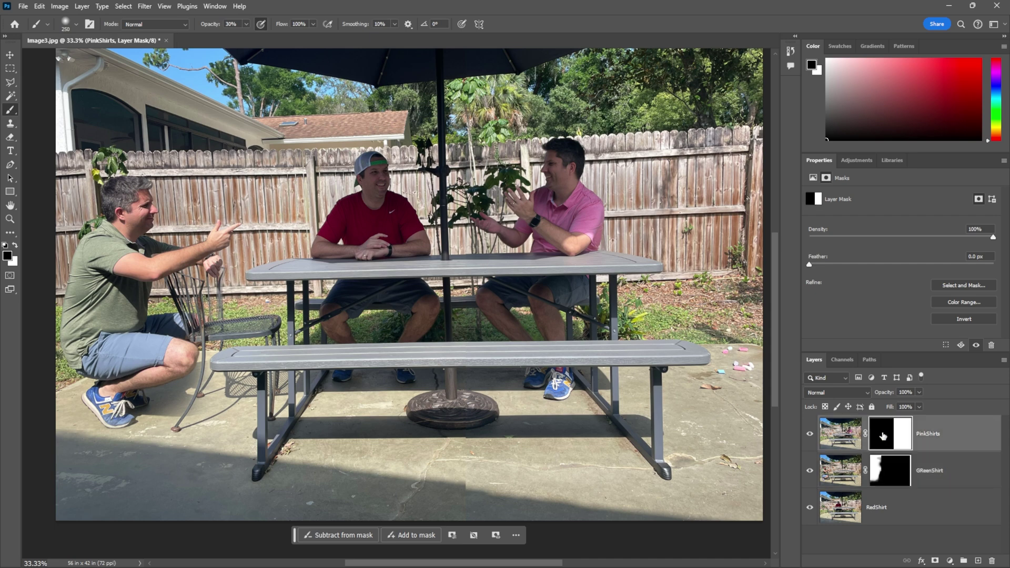
{"action": "key", "text": "0"}
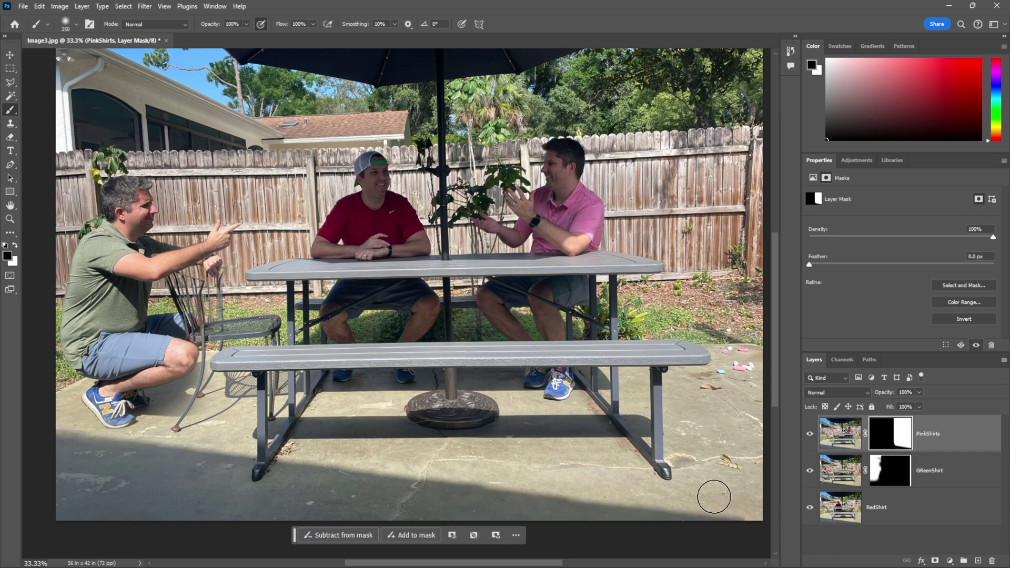
{"action": "left_click", "coordinate": [890, 470]}
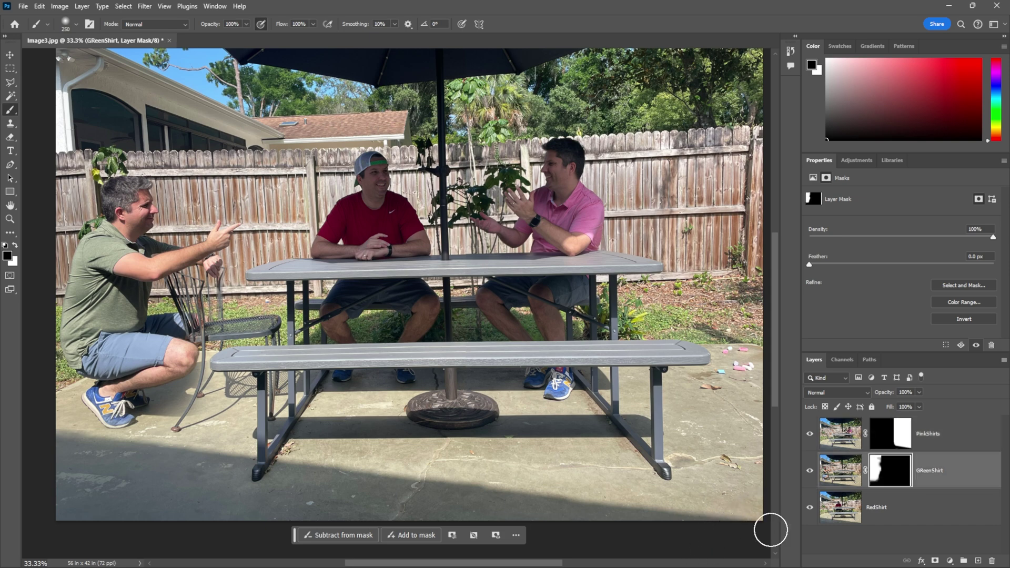
{"action": "left_click", "coordinate": [895, 445]}
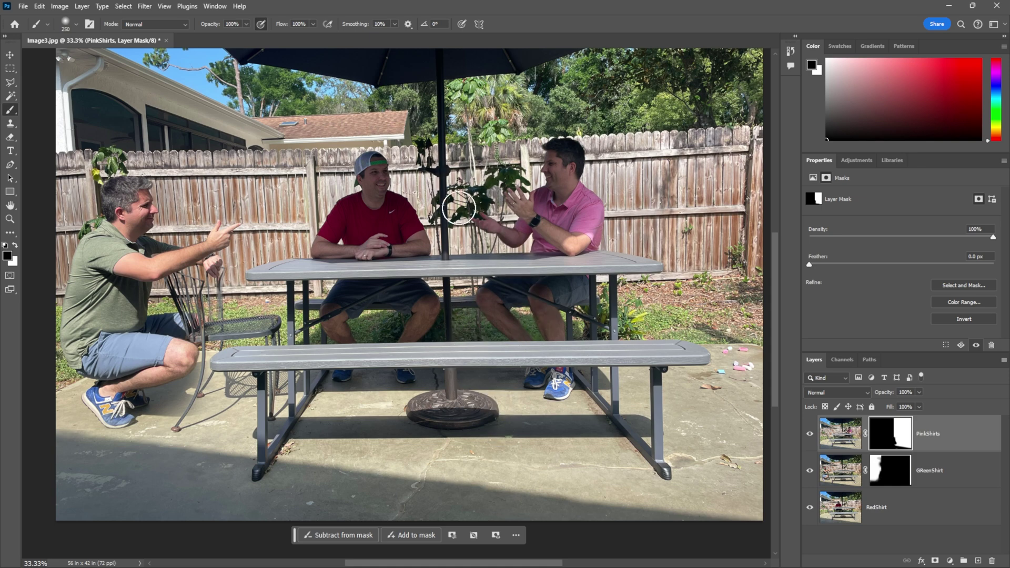
{"action": "key", "text": "bracketleft"}
{"action": "key", "text": "bracketleft"}
{"action": "key", "text": "bracketleft"}
{"action": "key", "text": "bracketleft"}
Step: Zoom out to check the whole composite, then back in to 33.3%
{"action": "key", "text": "z"}
{"action": "left_click", "coordinate": [520, 451], "text": "alt"}
{"action": "left_click", "coordinate": [520, 451]}
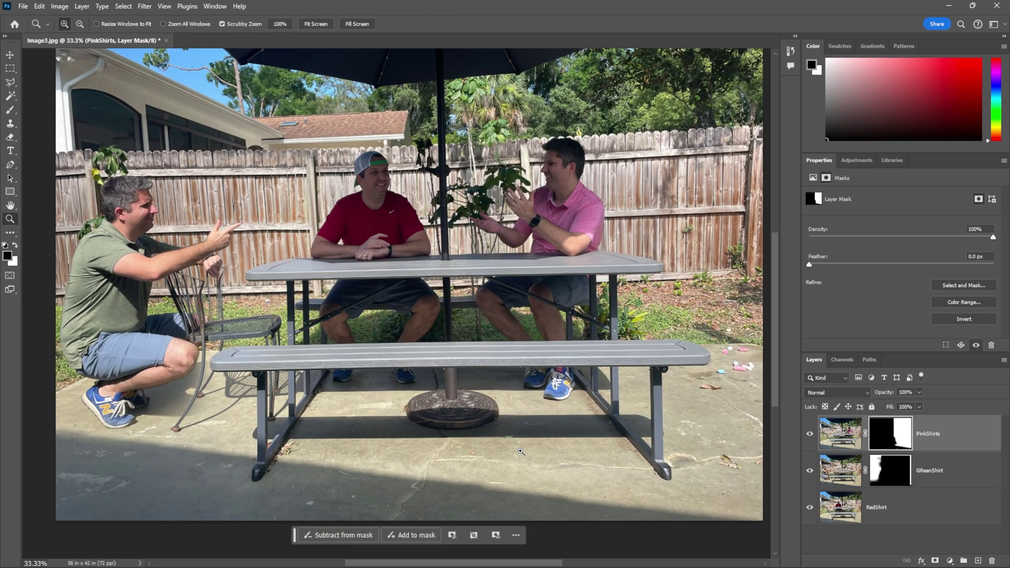
Step: Group the PinkShirts, GReenShirt and RedShirt layers and name the group 'Many Matts'
{"action": "left_click", "coordinate": [843, 439]}
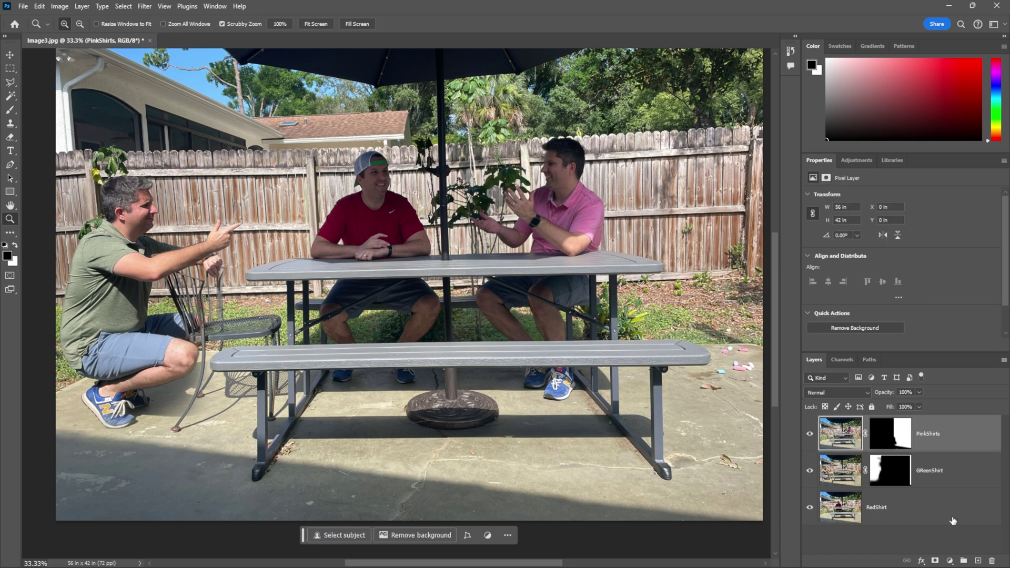
{"action": "left_click", "coordinate": [953, 521], "text": "shift"}
{"action": "left_click", "coordinate": [827, 427]}
{"action": "left_click_drag", "start_coordinate": [827, 428], "coordinate": [964, 560]}
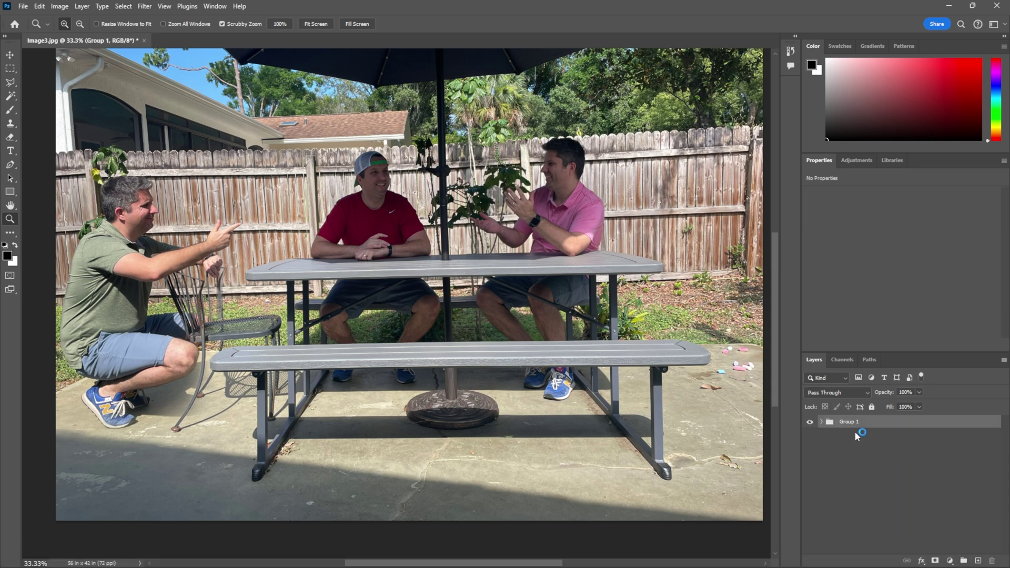
{"action": "double_click", "coordinate": [850, 423]}
{"action": "type", "text": "Many Matts"}
{"action": "key", "text": "Return"}
Step: Hide and re-show the group to check the composite, with the Brush active
{"action": "key", "text": "b"}
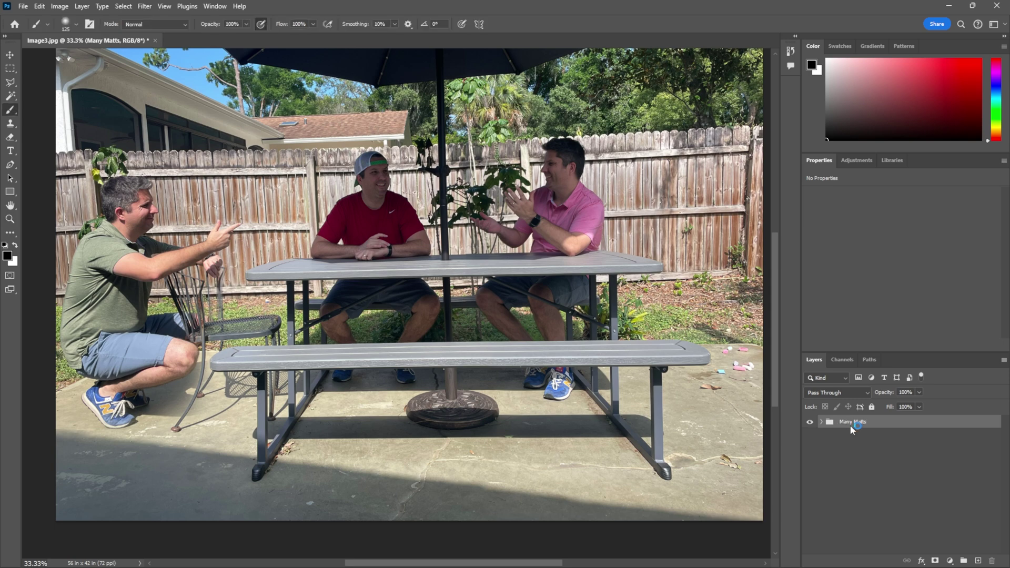
{"action": "left_click", "coordinate": [813, 421]}
{"action": "left_click", "coordinate": [813, 421]}
Step: Add a Curves adjustment with darker shadows and brighter highlights on the RGB curve
{"action": "left_click", "coordinate": [856, 159]}
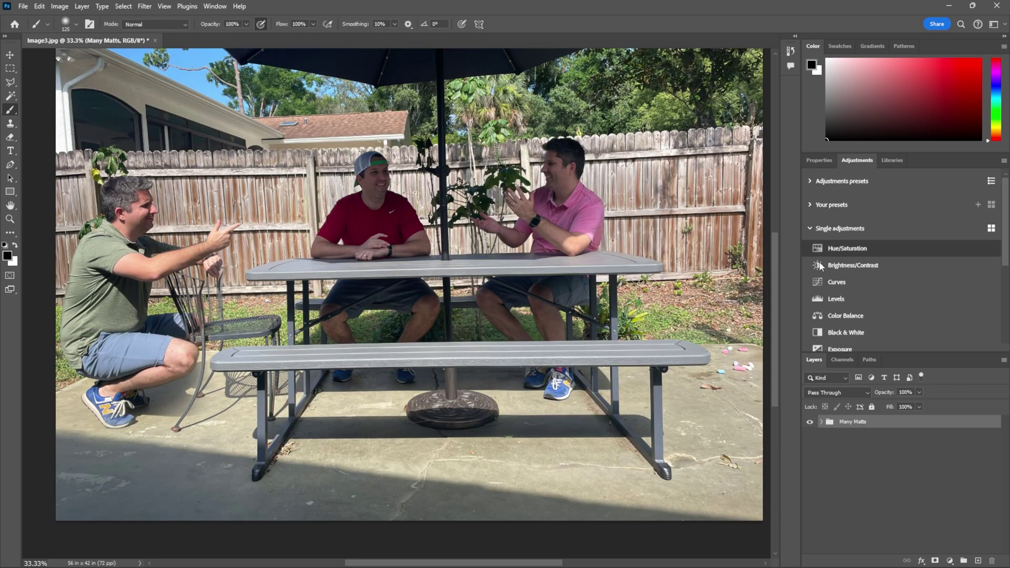
{"action": "left_click", "coordinate": [866, 282]}
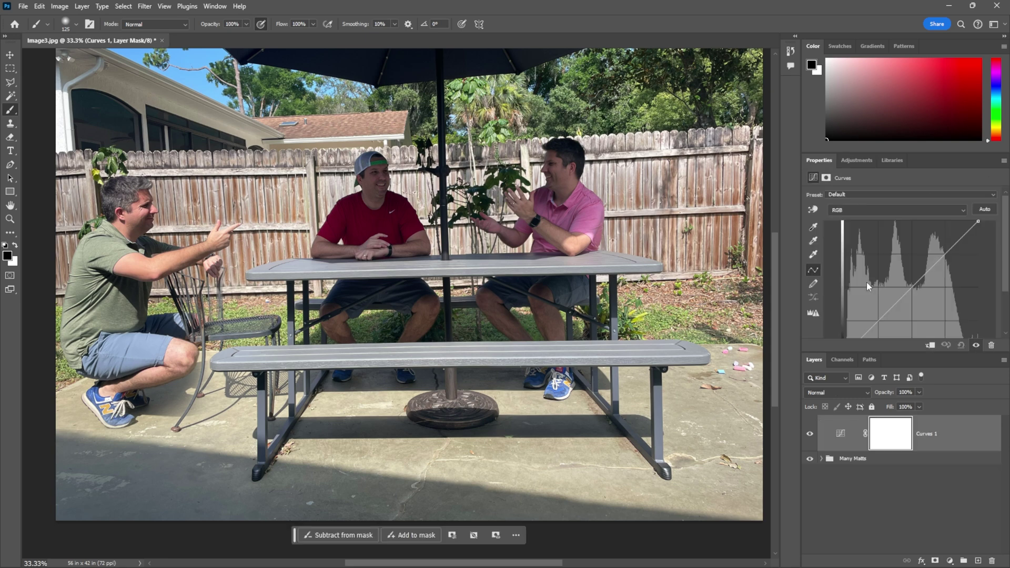
{"action": "mouse_move", "coordinate": [913, 284]}
{"action": "left_mouse_down"}
{"action": "mouse_move", "coordinate": [912, 247]}
{"action": "mouse_move", "coordinate": [912, 276]}
{"action": "left_mouse_up"}
{"action": "scroll", "coordinate": [900, 294], "scroll_direction": "down", "scroll_amount": 3}
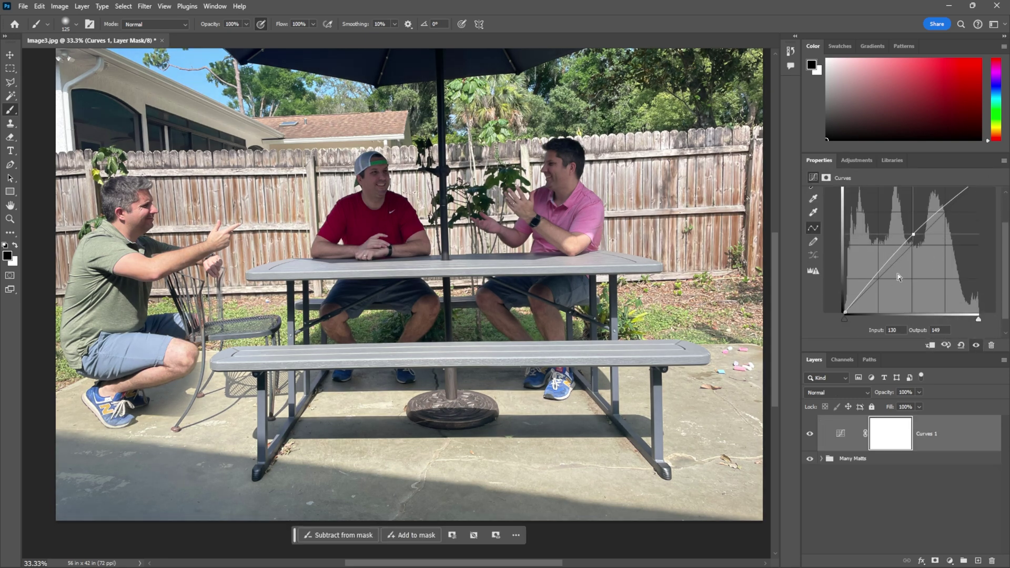
{"action": "mouse_move", "coordinate": [873, 281]}
{"action": "left_mouse_down"}
{"action": "mouse_move", "coordinate": [875, 292]}
{"action": "mouse_move", "coordinate": [876, 281]}
{"action": "left_mouse_up"}
{"action": "left_click_drag", "start_coordinate": [915, 235], "coordinate": [940, 209]}
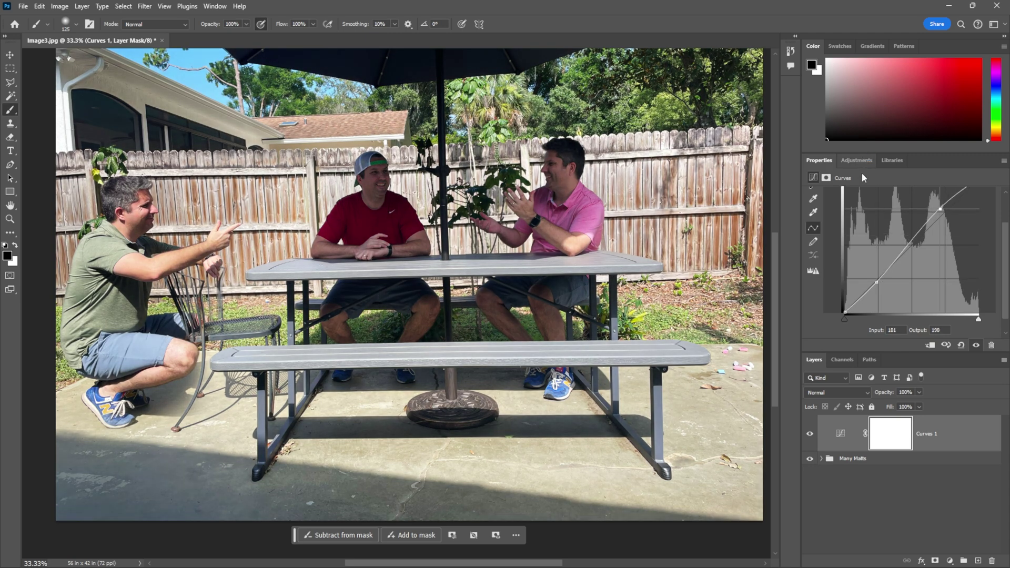
{"action": "scroll", "coordinate": [865, 194], "scroll_direction": "up", "scroll_amount": 3}
Step: Lift the Red channel curve to warm the photo, leaving the Green curve straight
{"action": "left_click", "coordinate": [873, 208]}
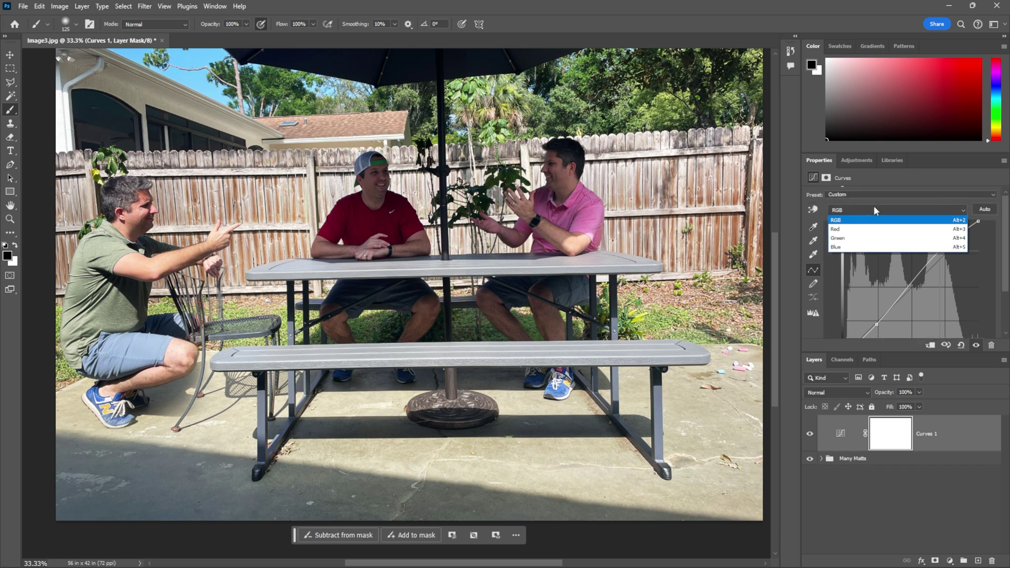
{"action": "left_click", "coordinate": [873, 229]}
{"action": "left_click_drag", "start_coordinate": [909, 281], "coordinate": [917, 283]}
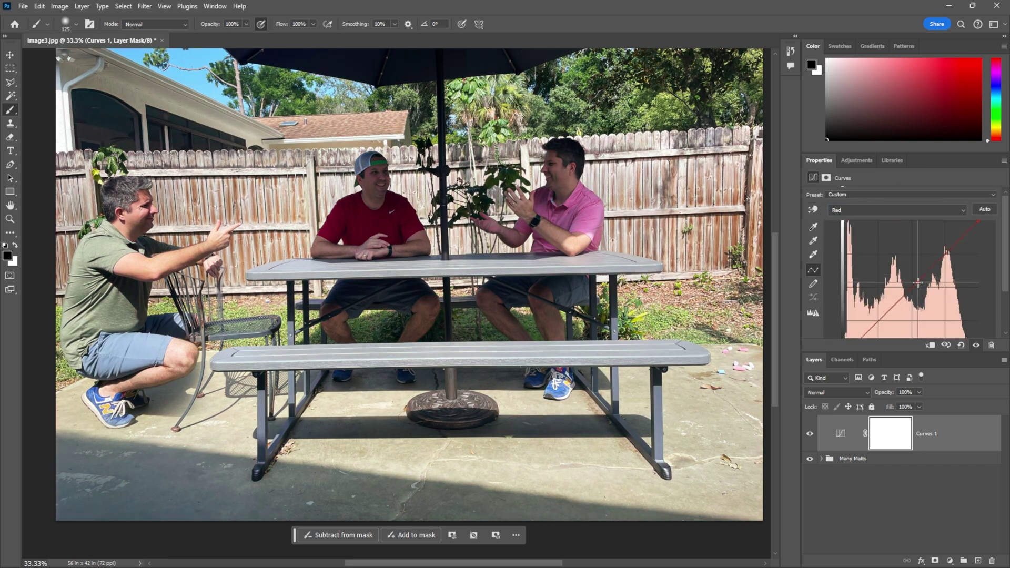
{"action": "left_click", "coordinate": [894, 210]}
{"action": "left_click", "coordinate": [872, 238]}
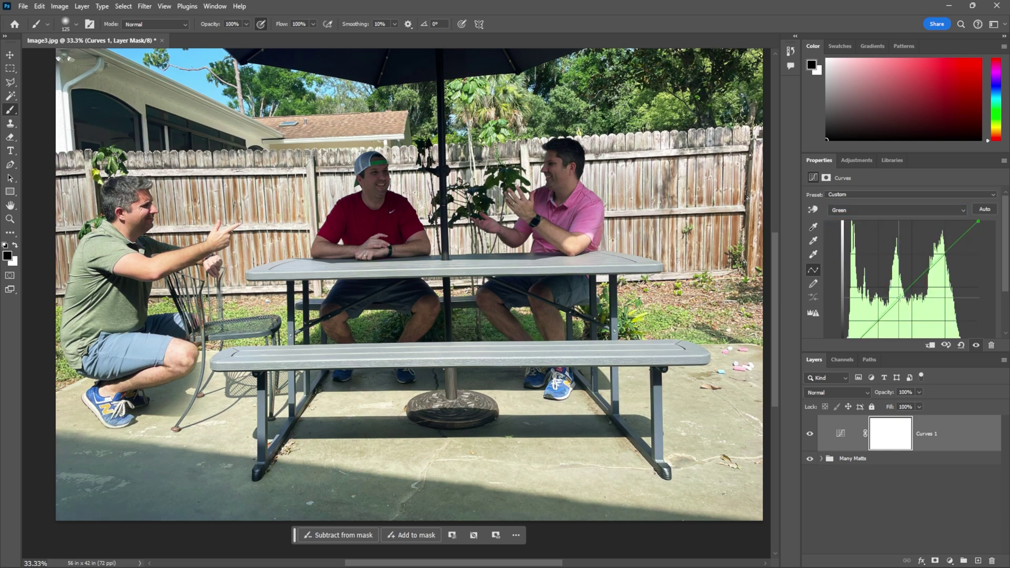
{"action": "left_click_drag", "start_coordinate": [900, 298], "coordinate": [901, 295]}
{"action": "left_click", "coordinate": [901, 295], "text": "ctrl"}
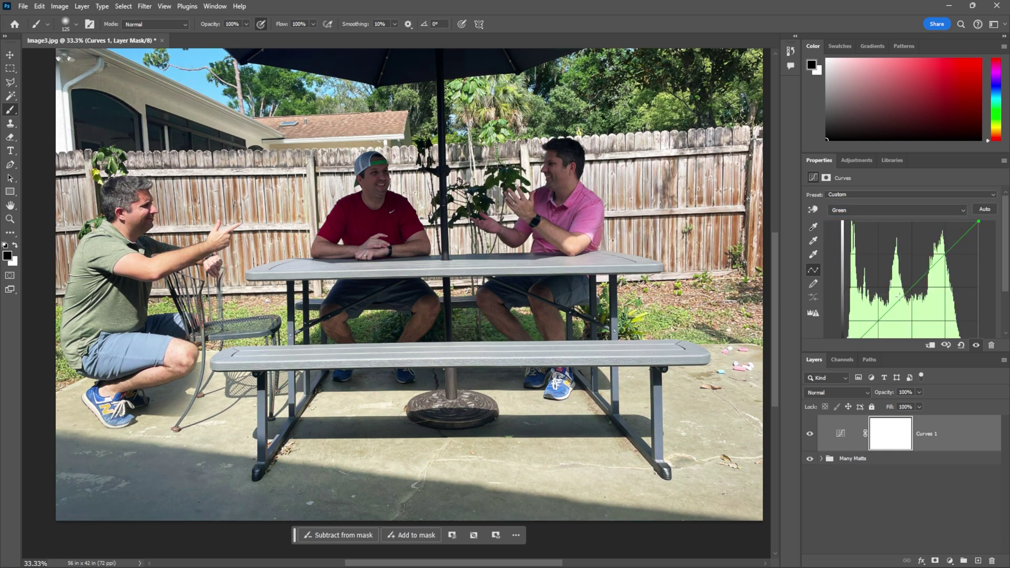
Step: Add a Hue/Saturation adjustment with Saturation raised to +30
{"action": "left_click", "coordinate": [855, 160]}
{"action": "left_click", "coordinate": [852, 247]}
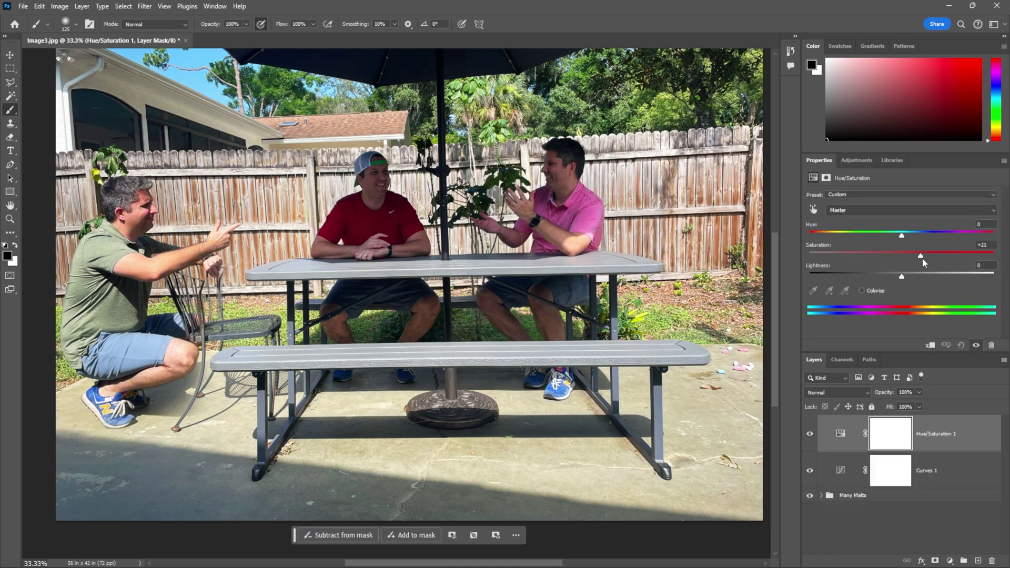
{"action": "left_click_drag", "start_coordinate": [925, 261], "coordinate": [930, 258]}
Step: Lasso the debris on the patio right of the table and run Generative Fill on it
{"action": "left_click", "coordinate": [9, 79]}
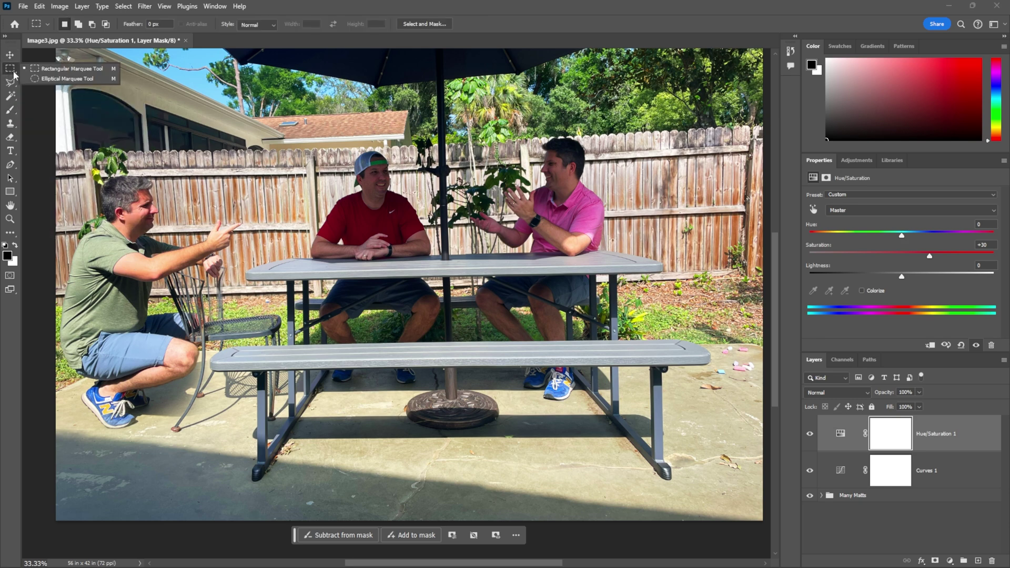
{"action": "right_click", "coordinate": [11, 82]}
{"action": "left_click", "coordinate": [48, 82]}
{"action": "mouse_move", "coordinate": [720, 397]}
{"action": "left_mouse_down"}
{"action": "mouse_move", "coordinate": [691, 379]}
{"action": "mouse_move", "coordinate": [713, 378]}
{"action": "mouse_move", "coordinate": [721, 348]}
{"action": "mouse_move", "coordinate": [753, 347]}
{"action": "mouse_move", "coordinate": [755, 391]}
{"action": "mouse_move", "coordinate": [719, 398]}
{"action": "left_mouse_up"}
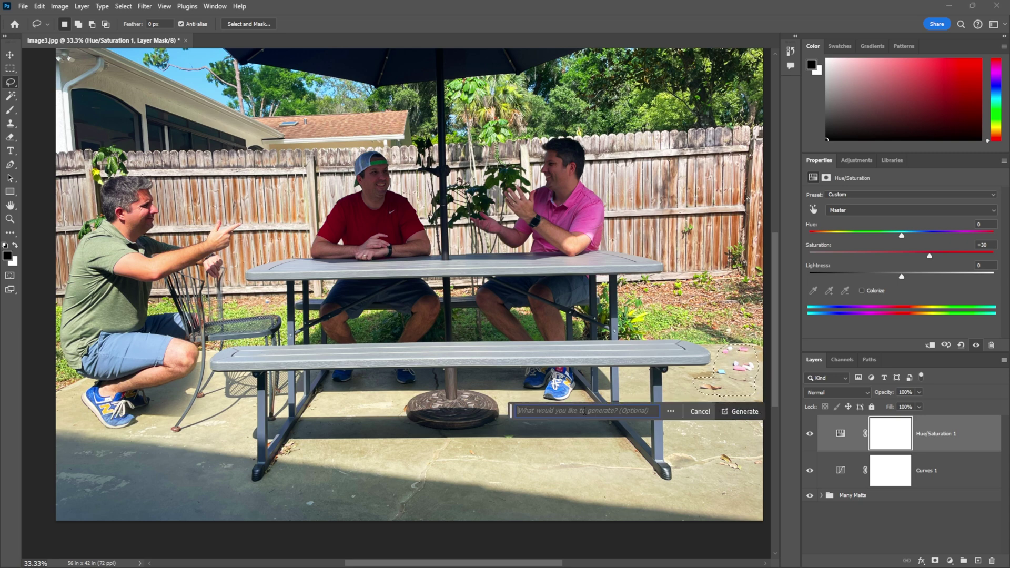
{"action": "left_click", "coordinate": [738, 411]}
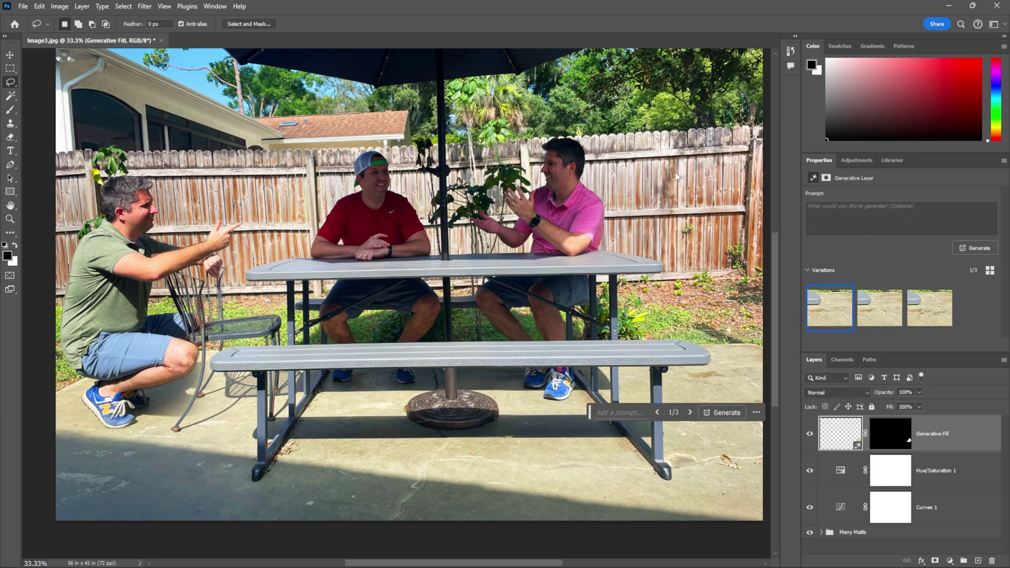
Step: Compare the generated variations and keep the first one
{"action": "left_click", "coordinate": [879, 309]}
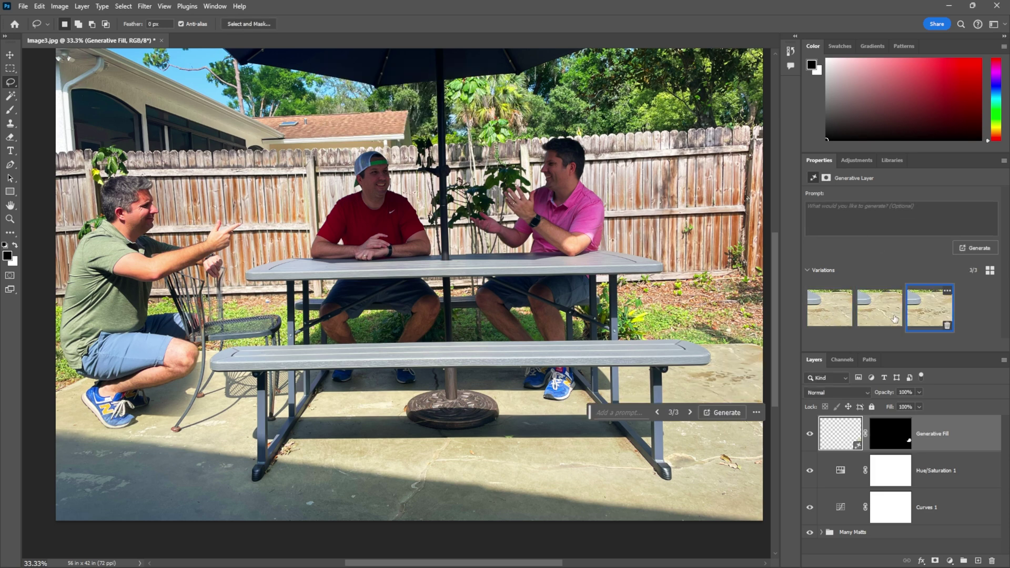
{"action": "left_click", "coordinate": [834, 316]}
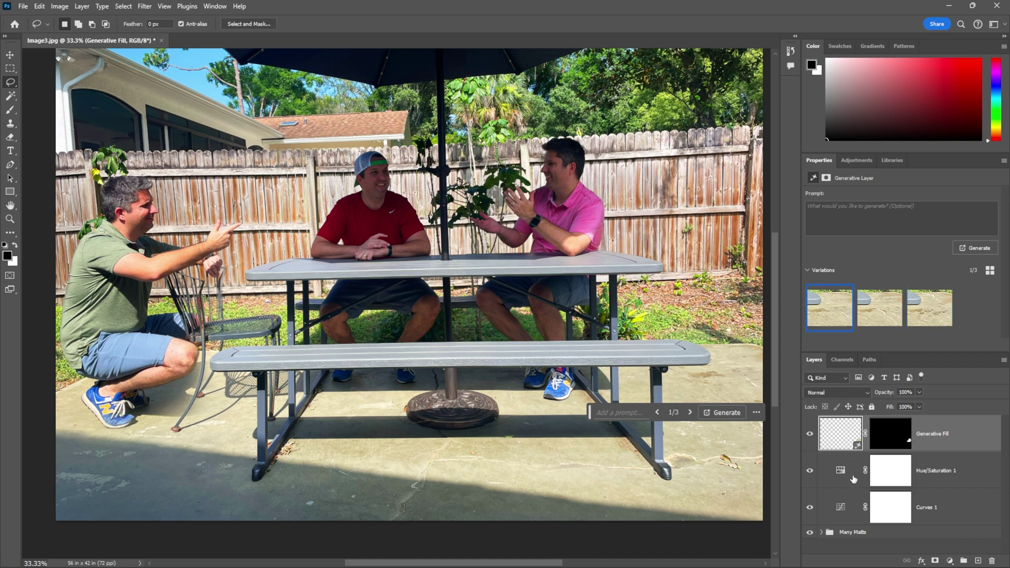
{"action": "mouse_move", "coordinate": [841, 442]}
{"action": "left_mouse_down"}
{"action": "mouse_move", "coordinate": [840, 507]}
{"action": "mouse_move", "coordinate": [838, 423]}
{"action": "left_mouse_up"}
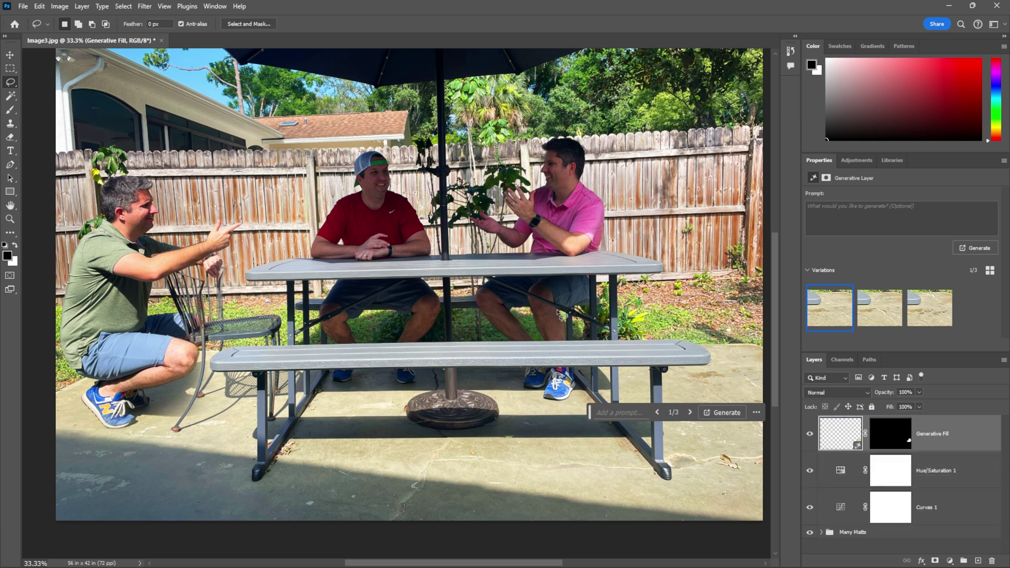